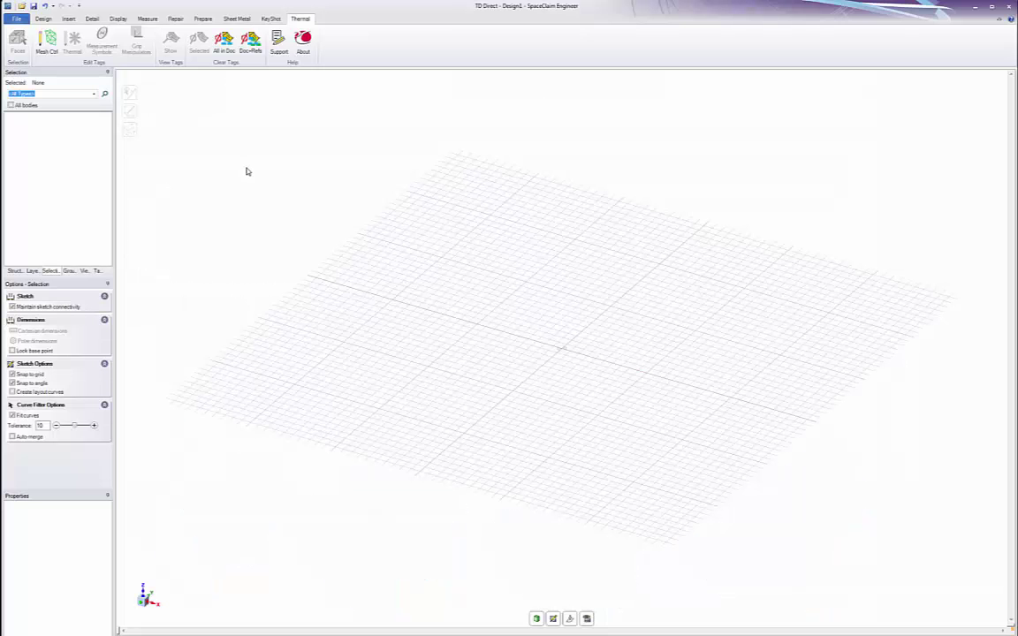
- Open the STEP file 1_Oil_Pan from the oil pan tutorial folder
click(43, 19)
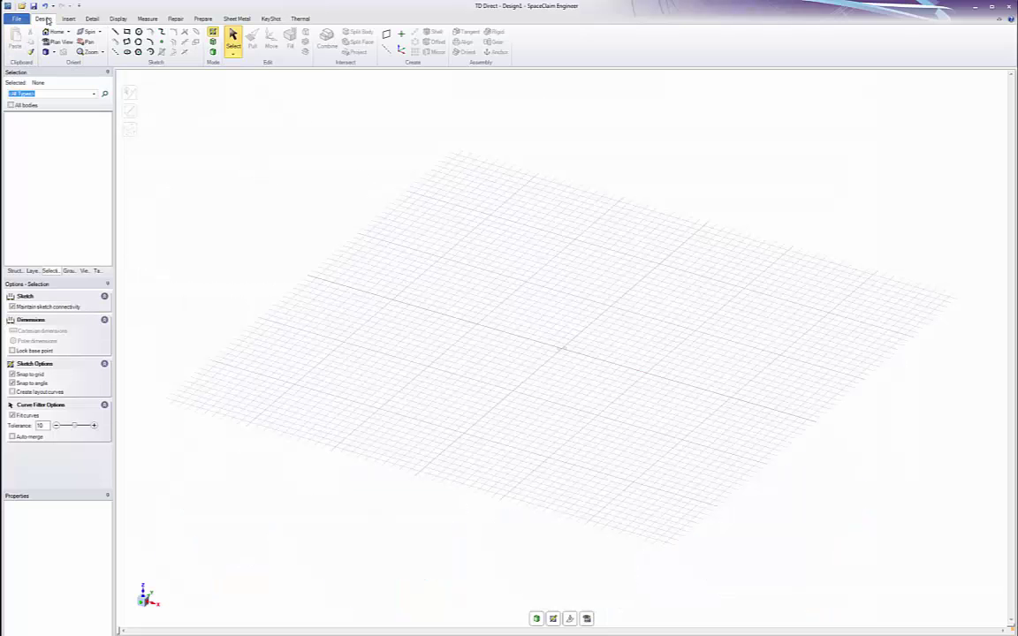
click(300, 18)
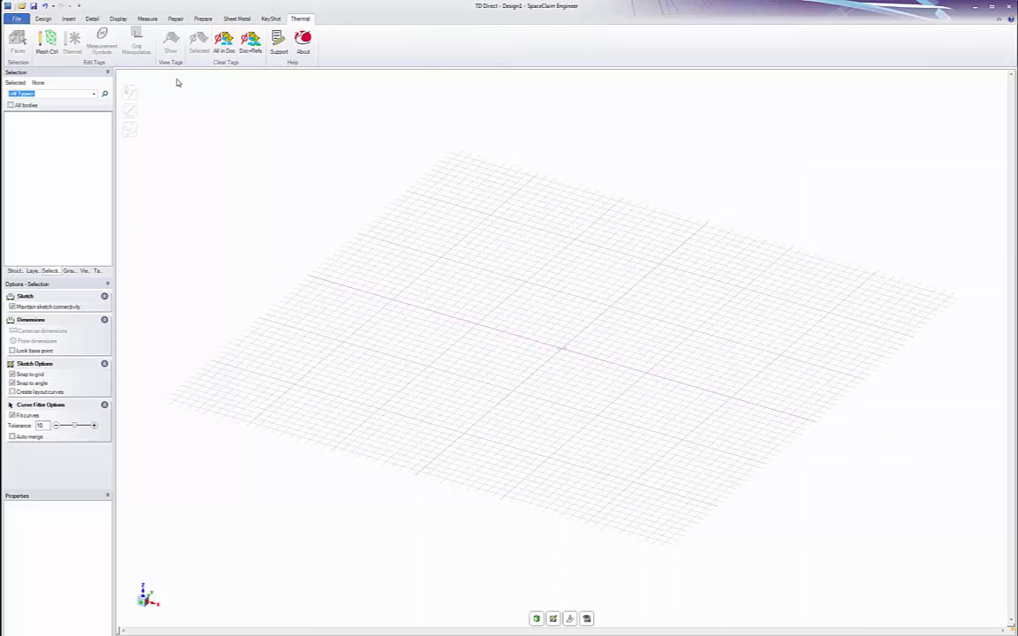
click(17, 19)
click(27, 50)
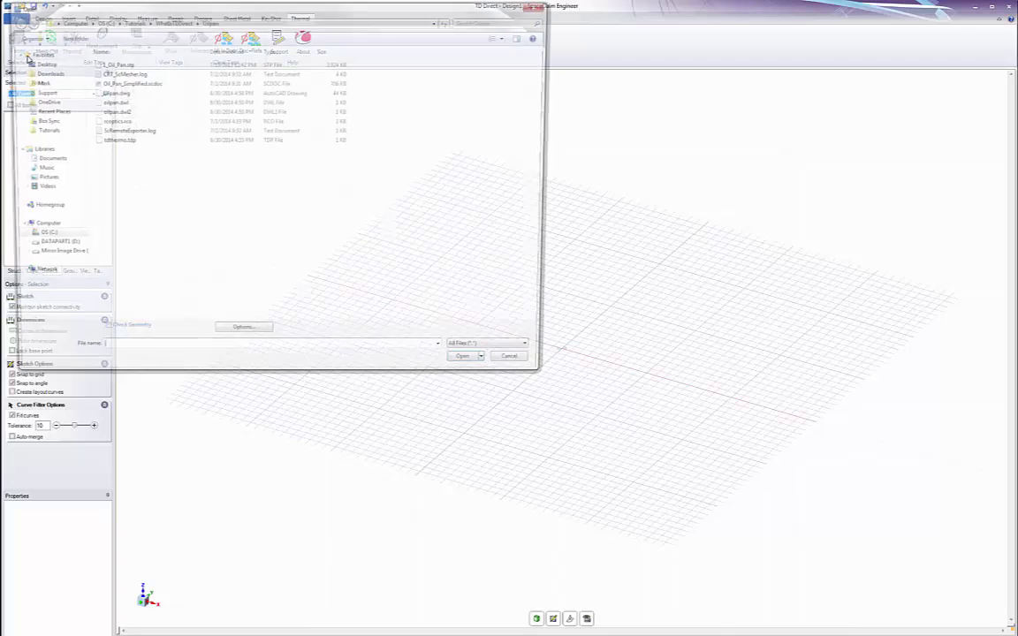
click(112, 63)
click(474, 369)
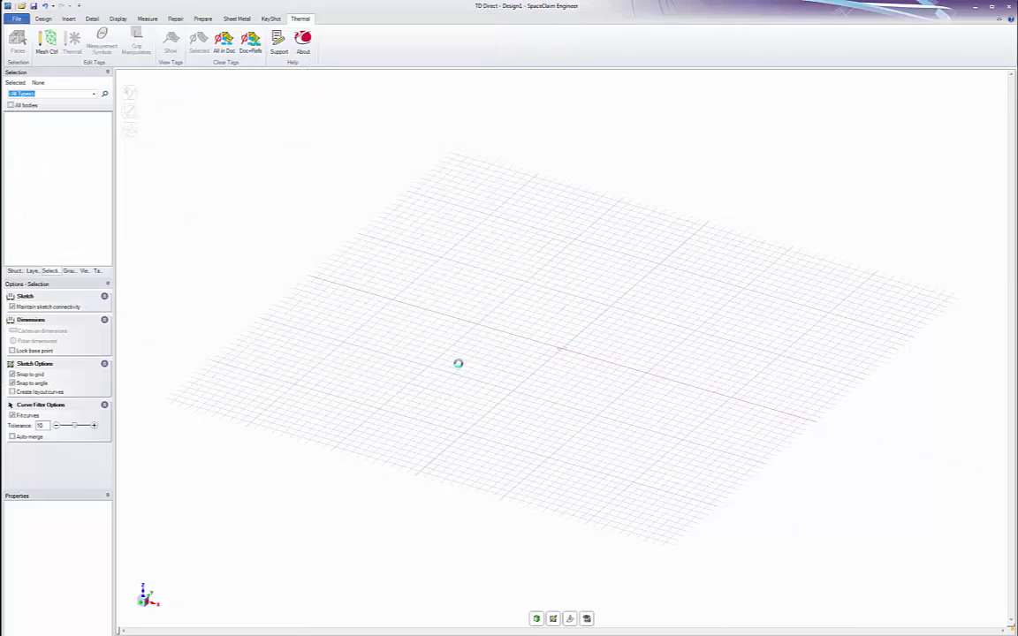
- Remove the chain of 4 mm rounds around the sloped front face of the oil pan with Fill
middle_drag(512, 303, 602, 249)
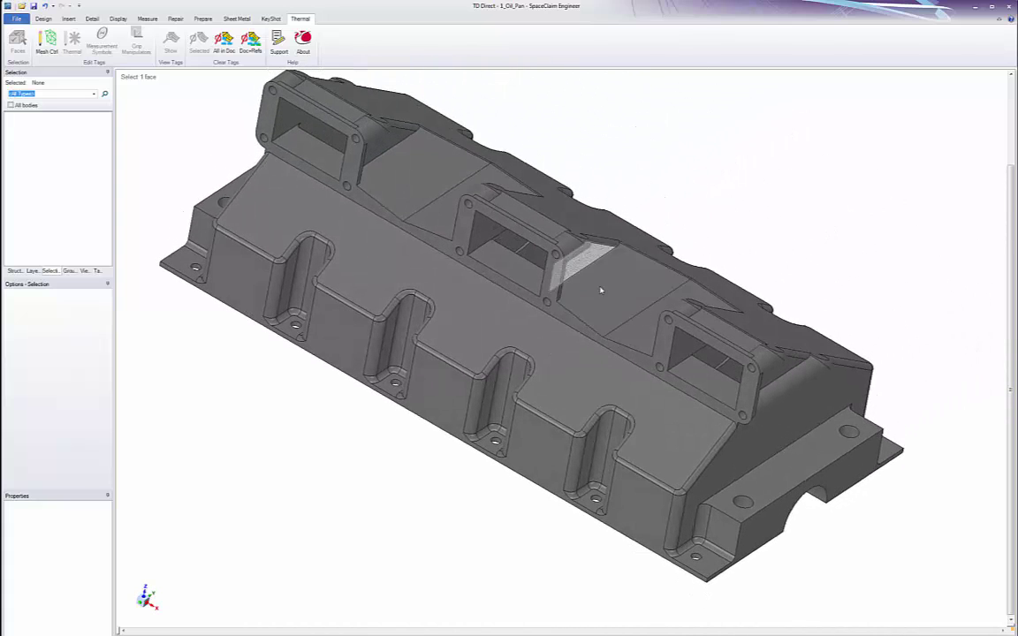
double_click(672, 480)
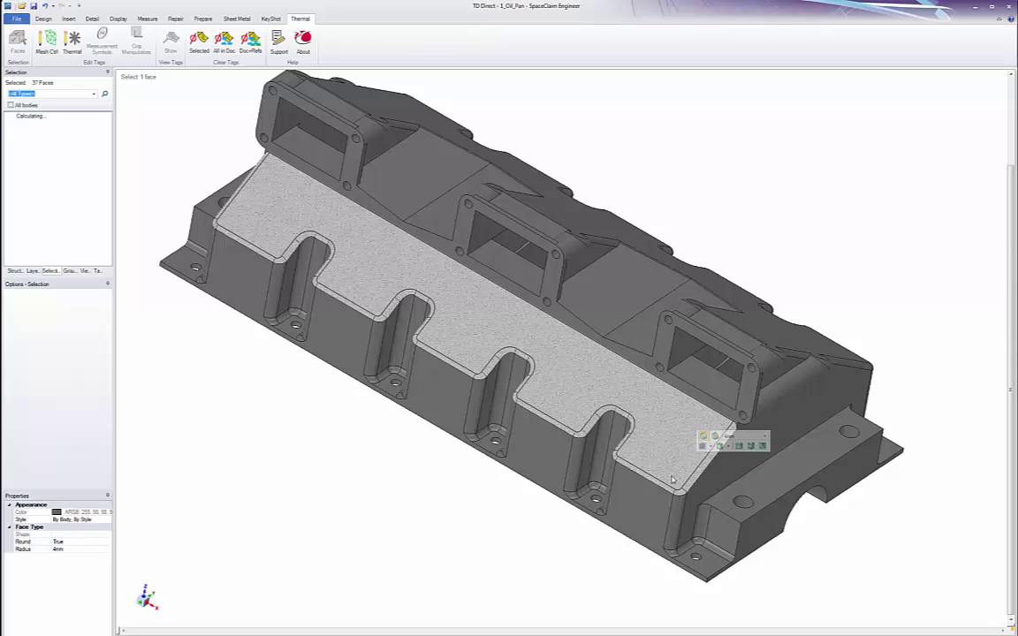
click(43, 19)
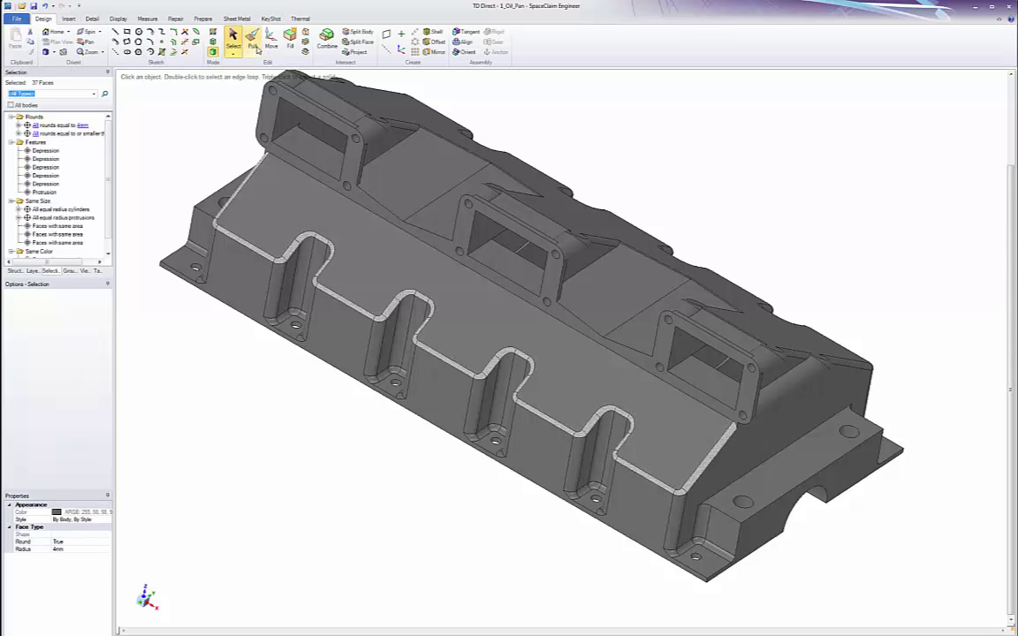
click(291, 37)
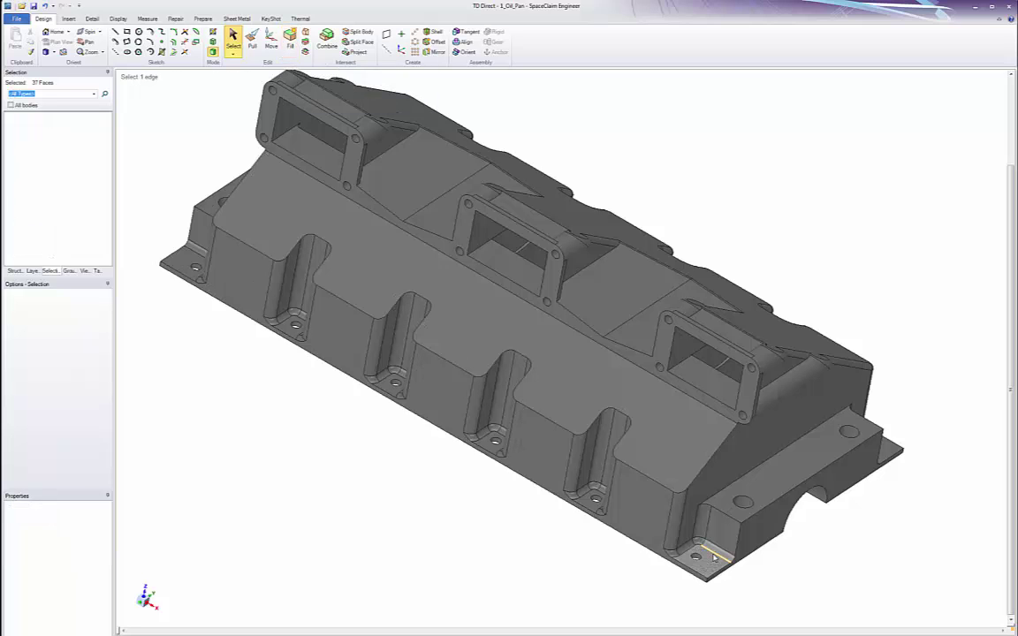
- Select the bolt hole in the front corner flange together with all matching holes, and fill them
scroll(696, 566, up, 5)
scroll(697, 568, up, 3)
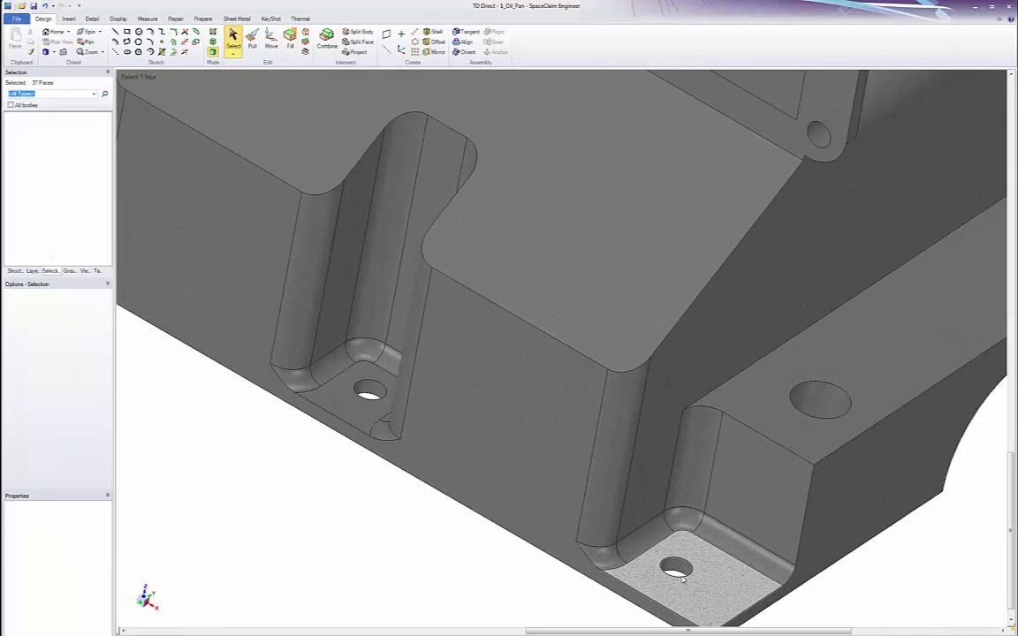
click(680, 569)
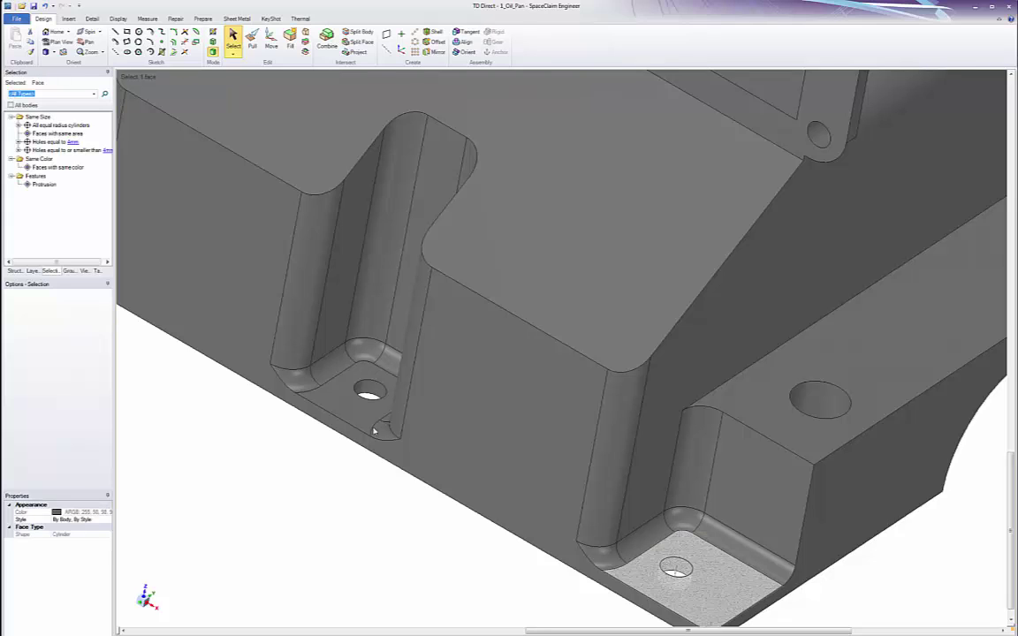
click(37, 133)
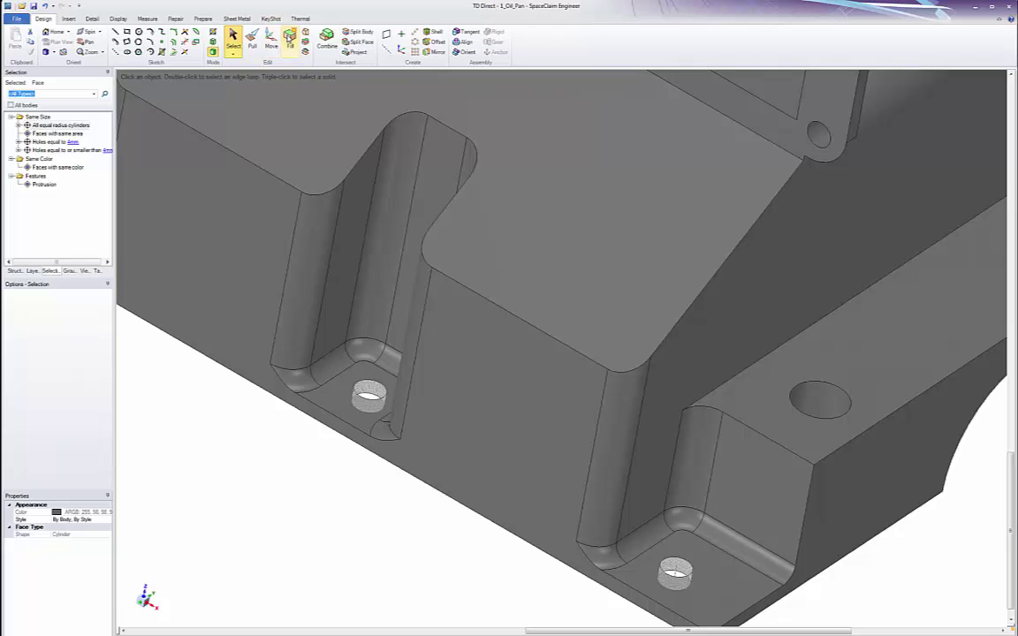
click(289, 35)
- Fill the 4 mm floor rounds in the front corner pocket and in the neighbouring side pocket
double_click(724, 534)
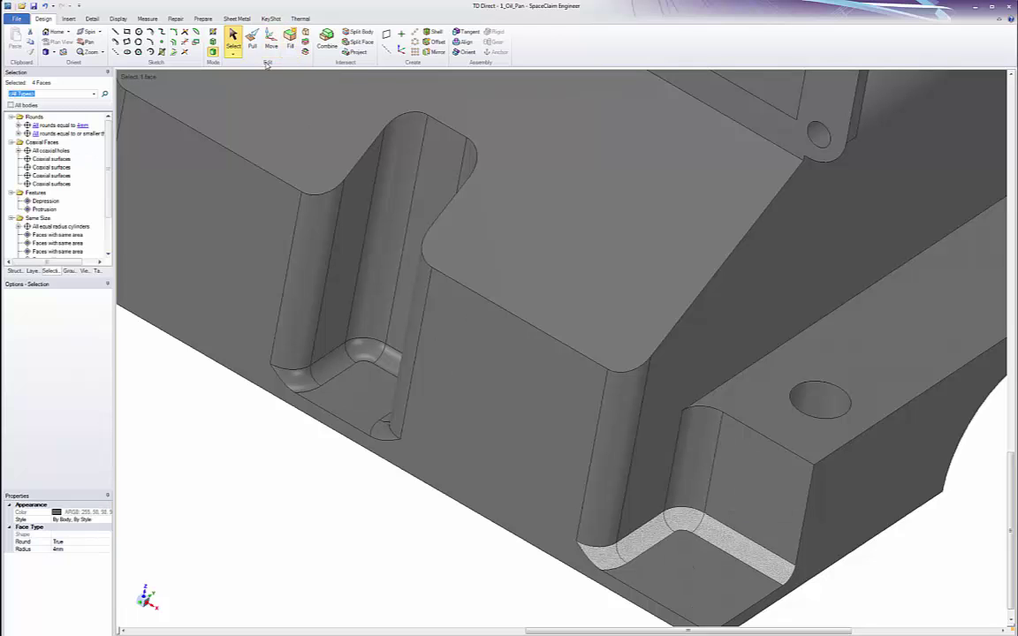
click(290, 35)
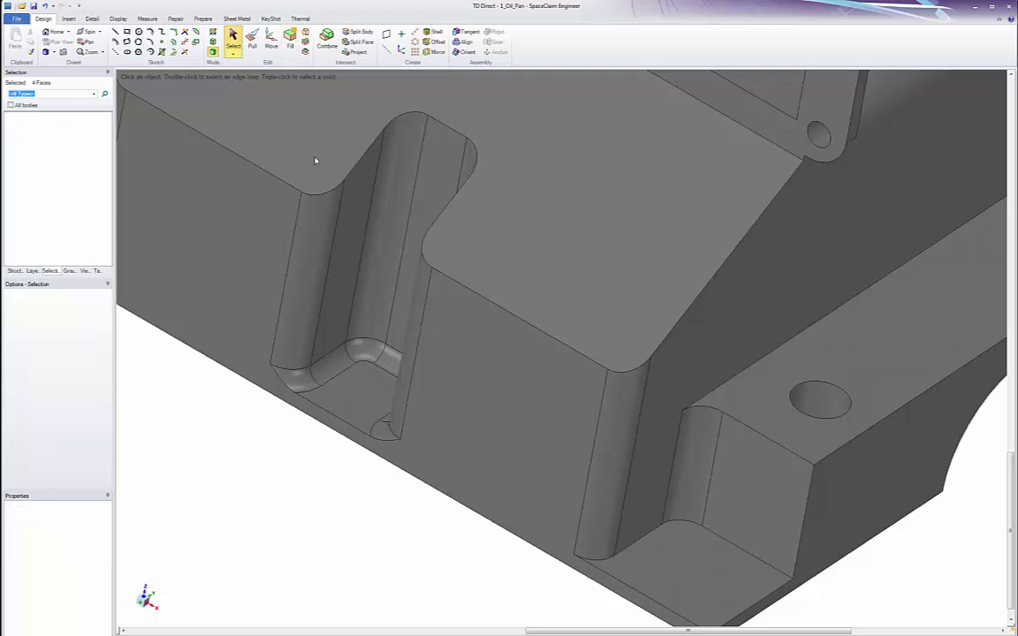
double_click(340, 354)
click(293, 44)
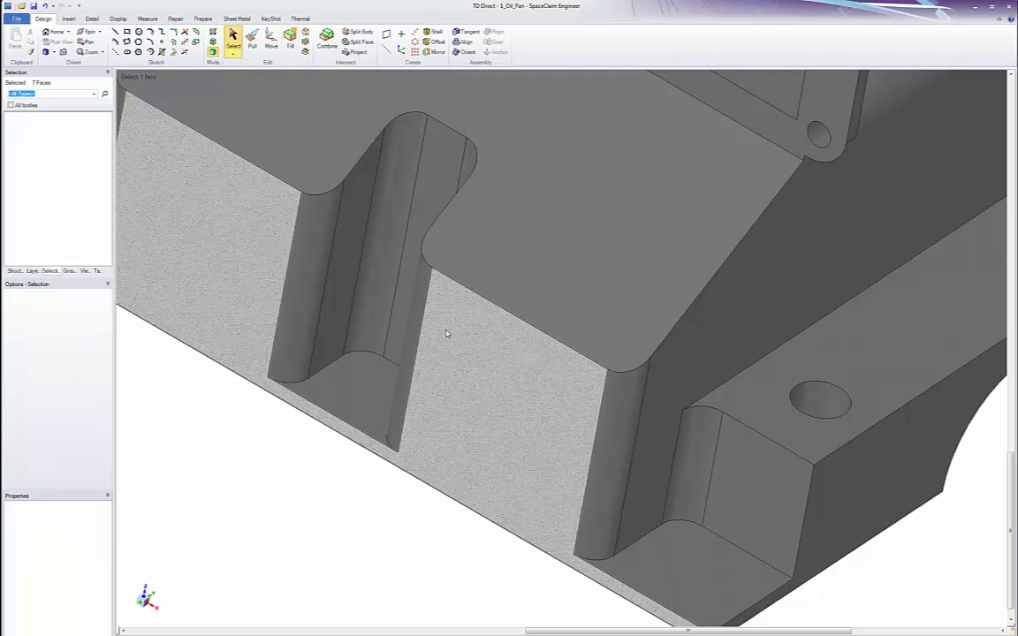
- Fill the two large vertical holes in the end block above the semicircular cutout
scroll(446, 330, down, 3)
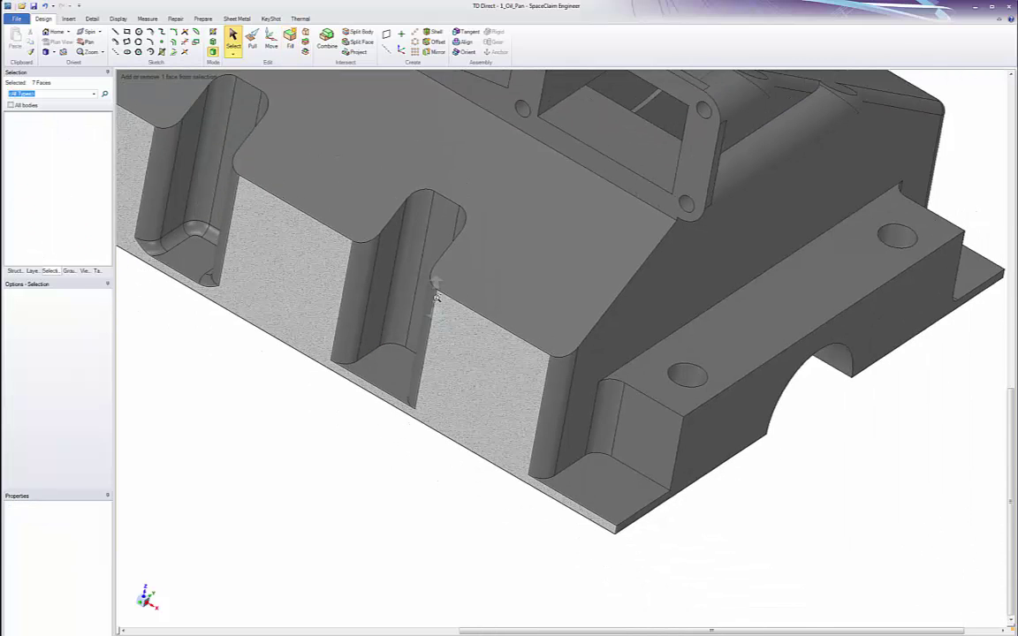
click(694, 377)
ctrl+click(896, 234)
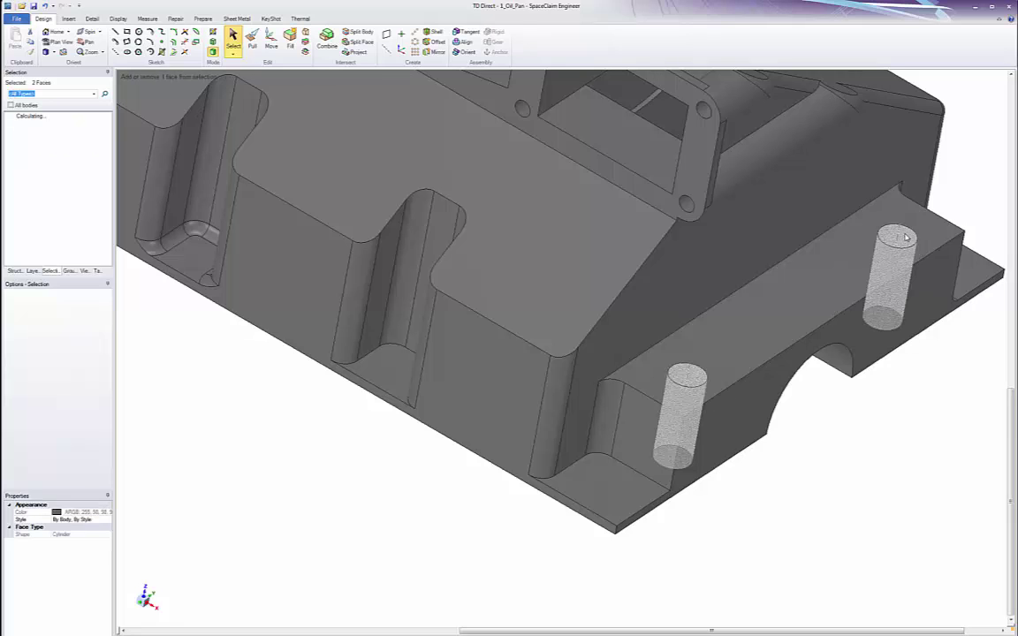
key(f)
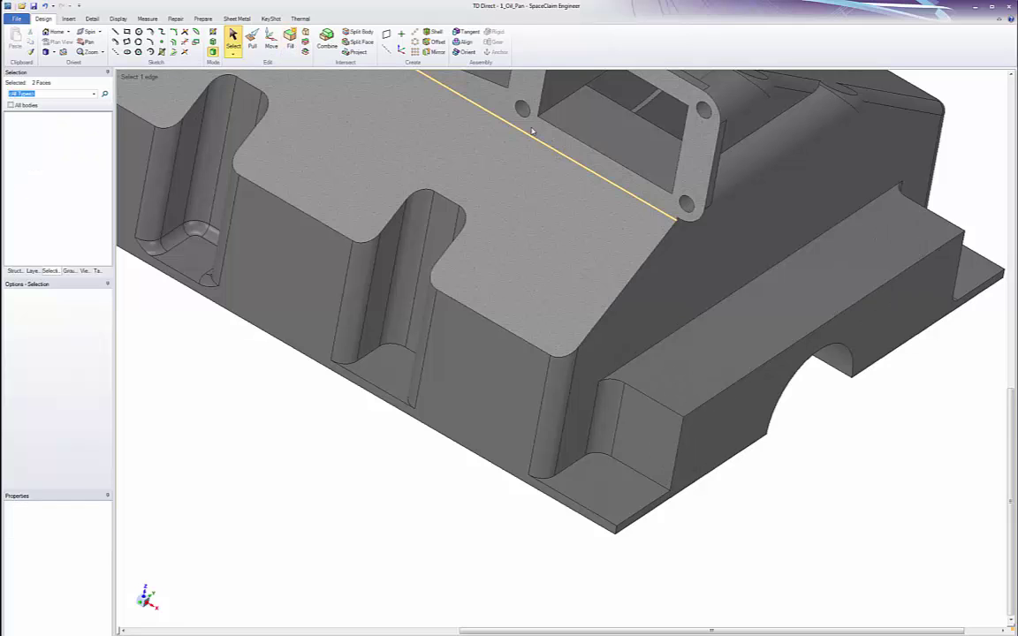
- Select all holes equal to 3.5 mm in the rectangular port flanges and fill them
click(522, 111)
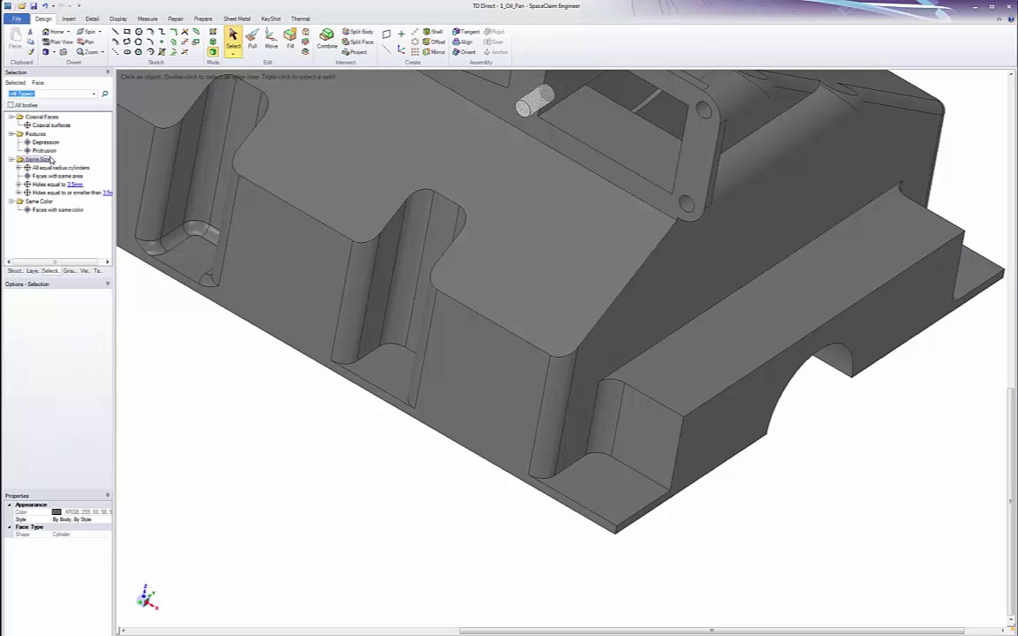
click(55, 184)
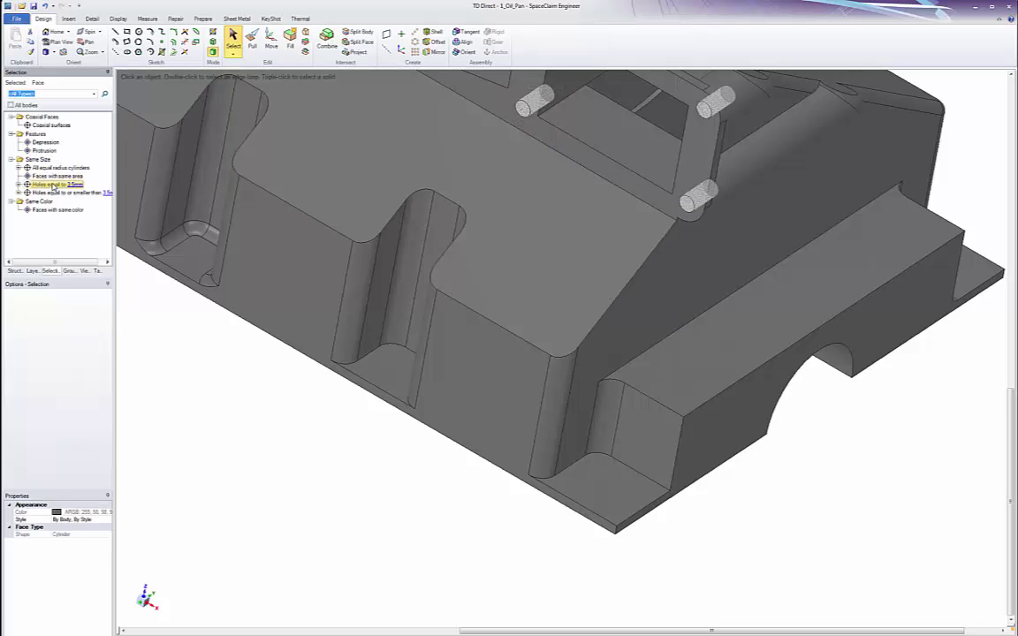
click(290, 41)
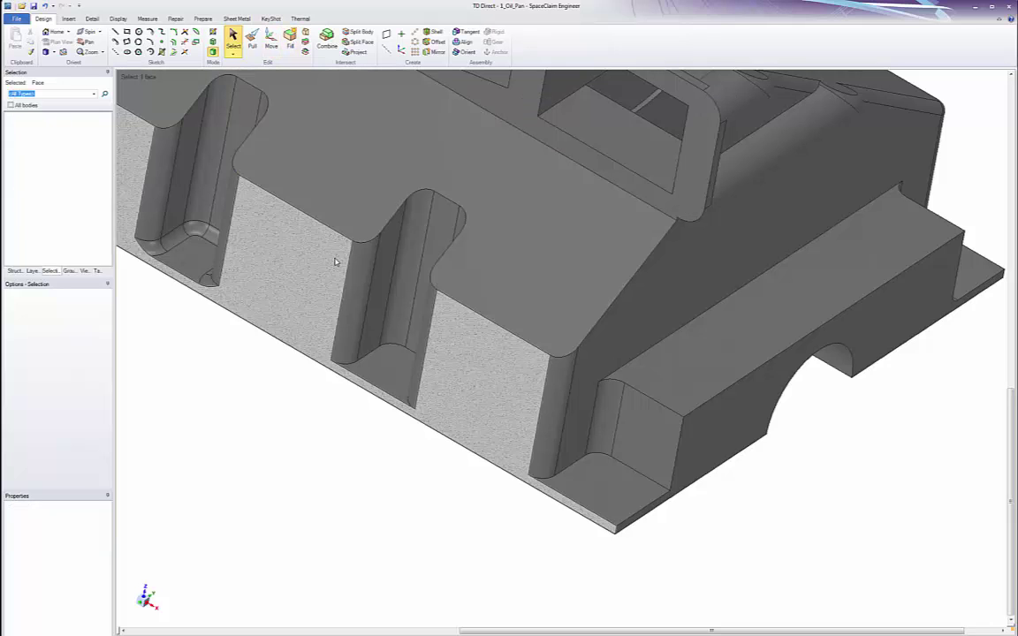
- Remove the four vertical 7 mm rounds of the side pocket nearest the end block
click(363, 270)
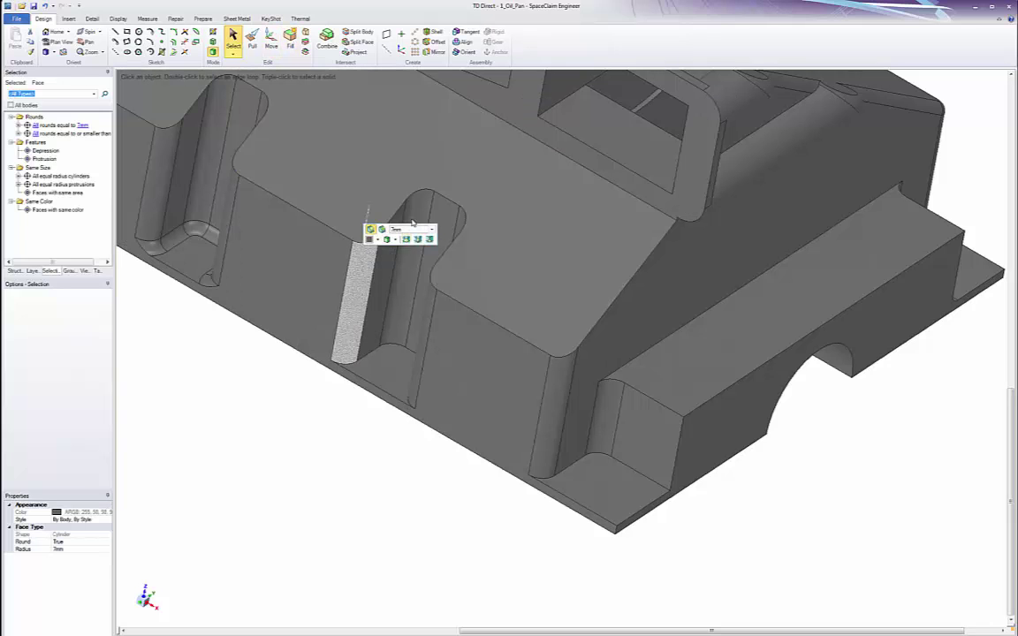
ctrl+click(455, 223)
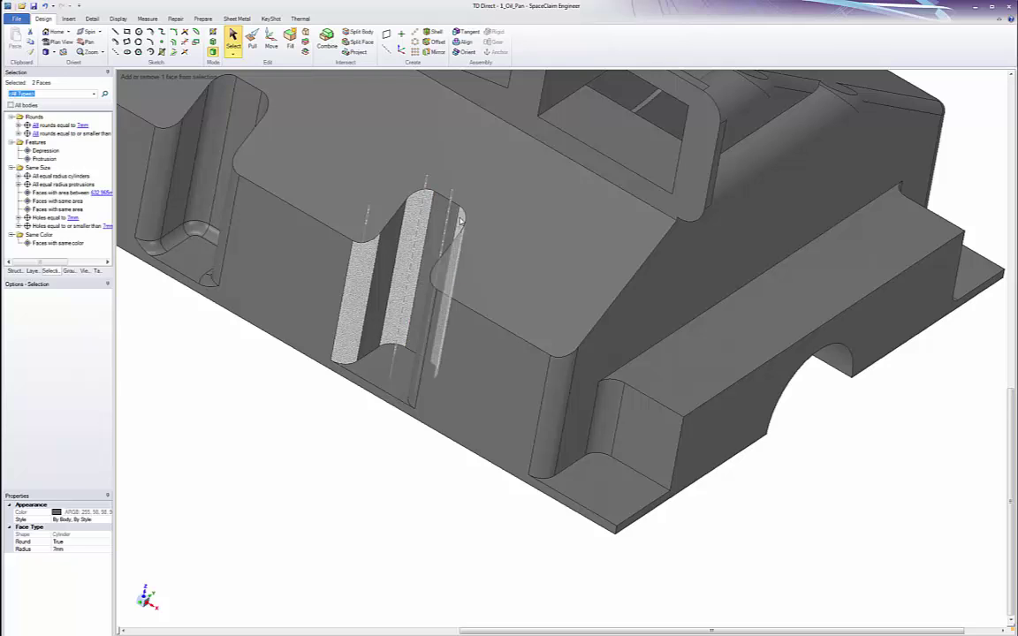
ctrl+click(424, 323)
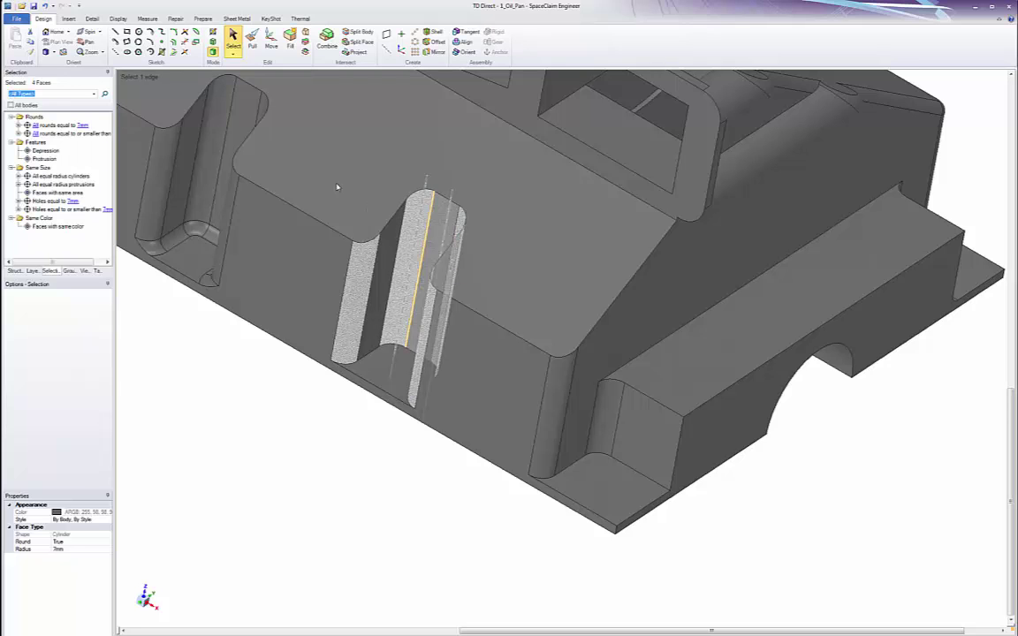
key(Delete)
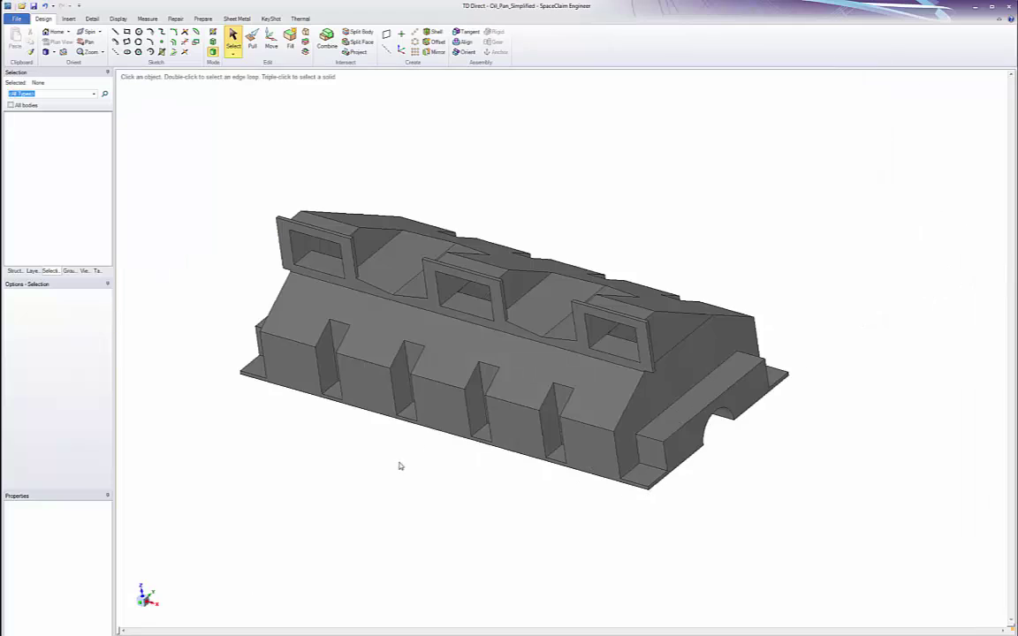
- Assign the simplified oil pan solid to the submodel Oilpan with Stainless Steel as its thermal material
middle_drag(473, 369, 477, 326)
middle_drag(477, 326, 476, 340)
click(302, 18)
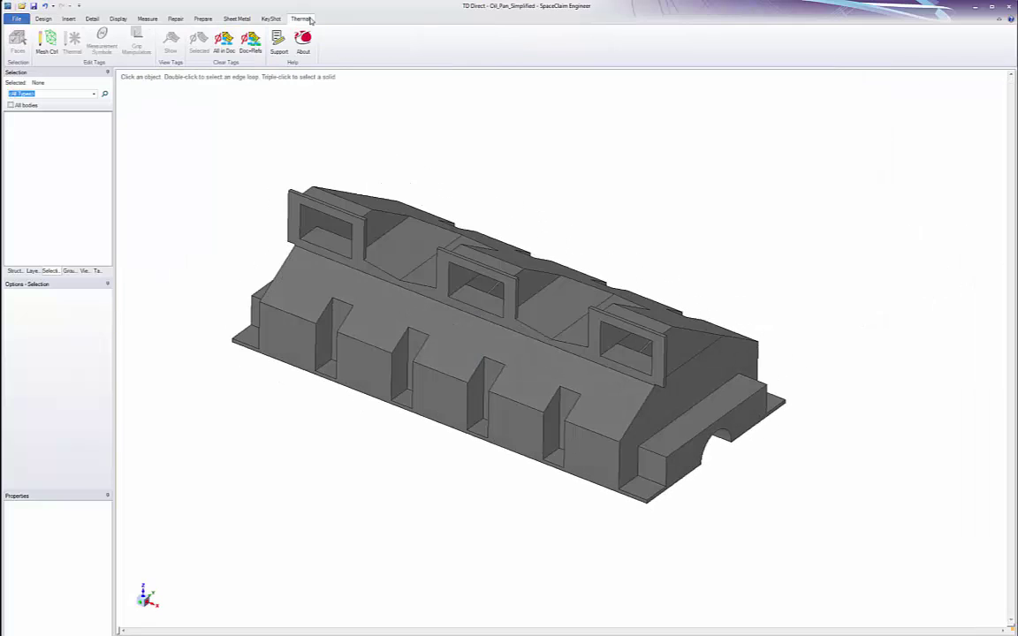
triple_click(471, 349)
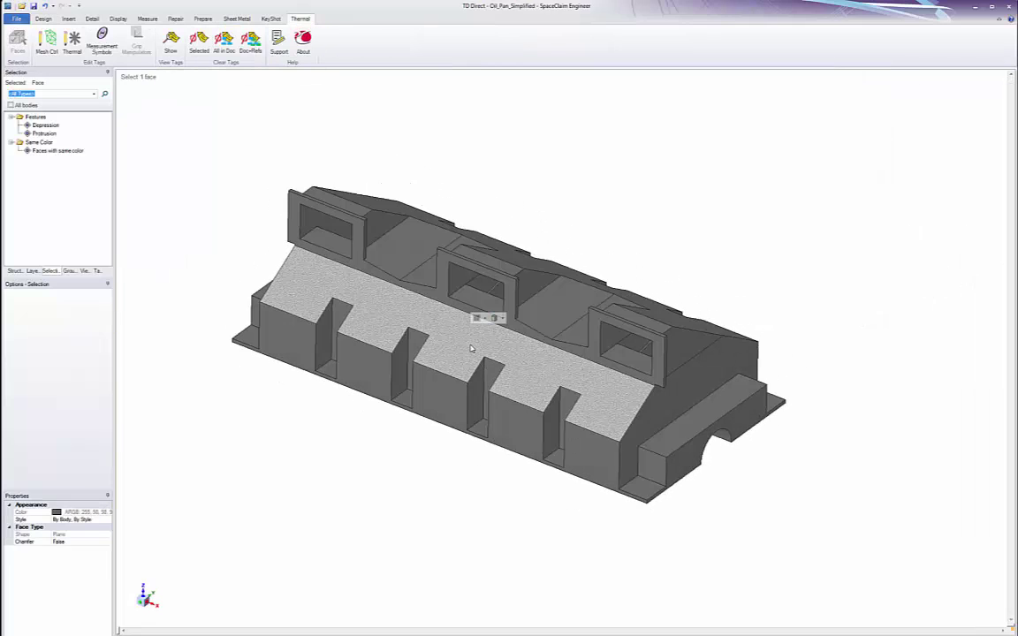
click(72, 39)
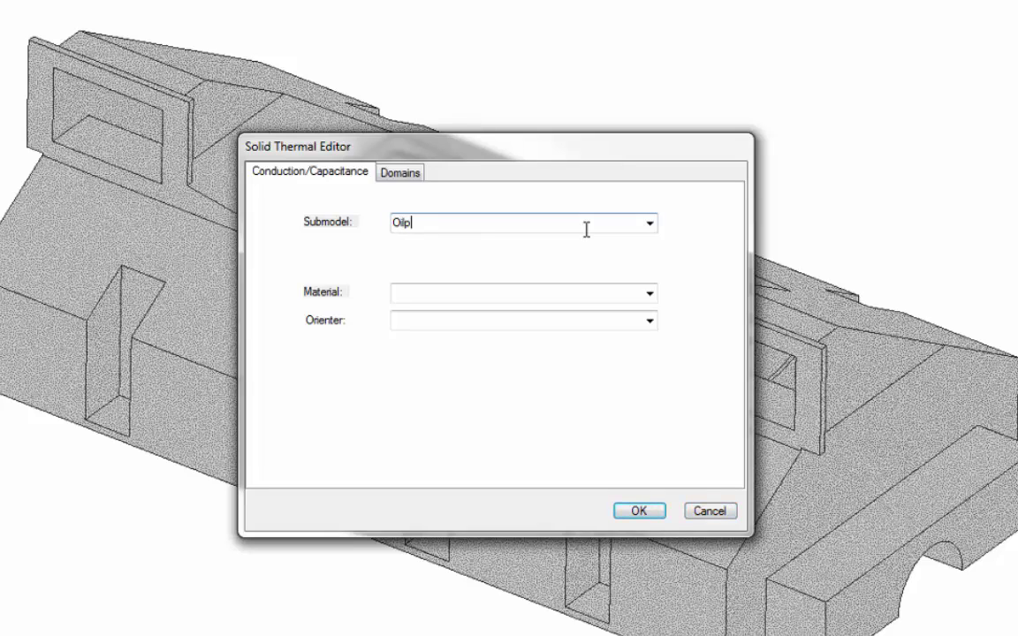
click(654, 295)
click(576, 327)
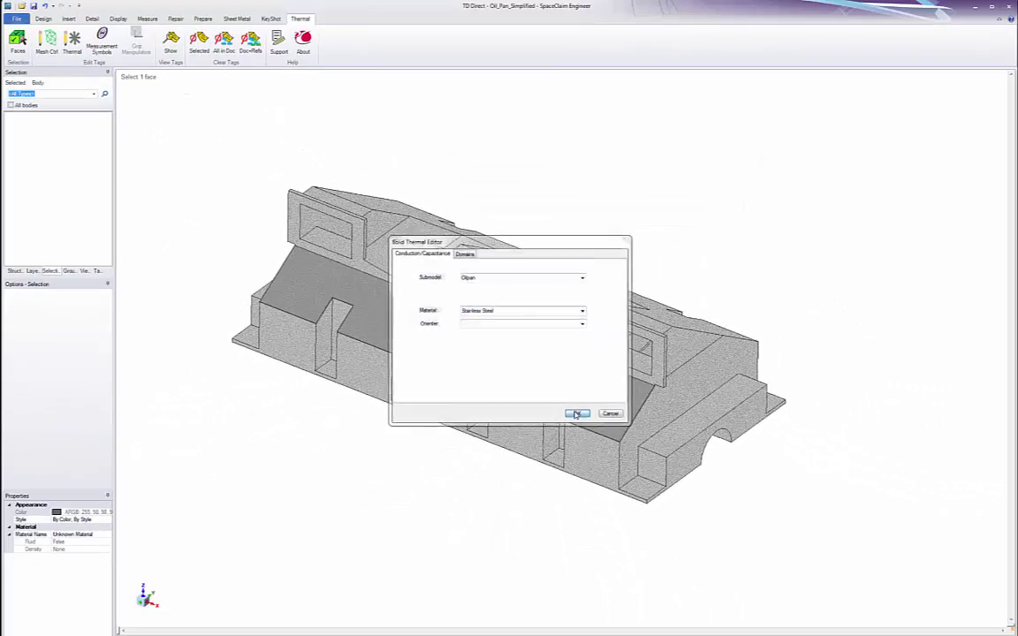
click(576, 414)
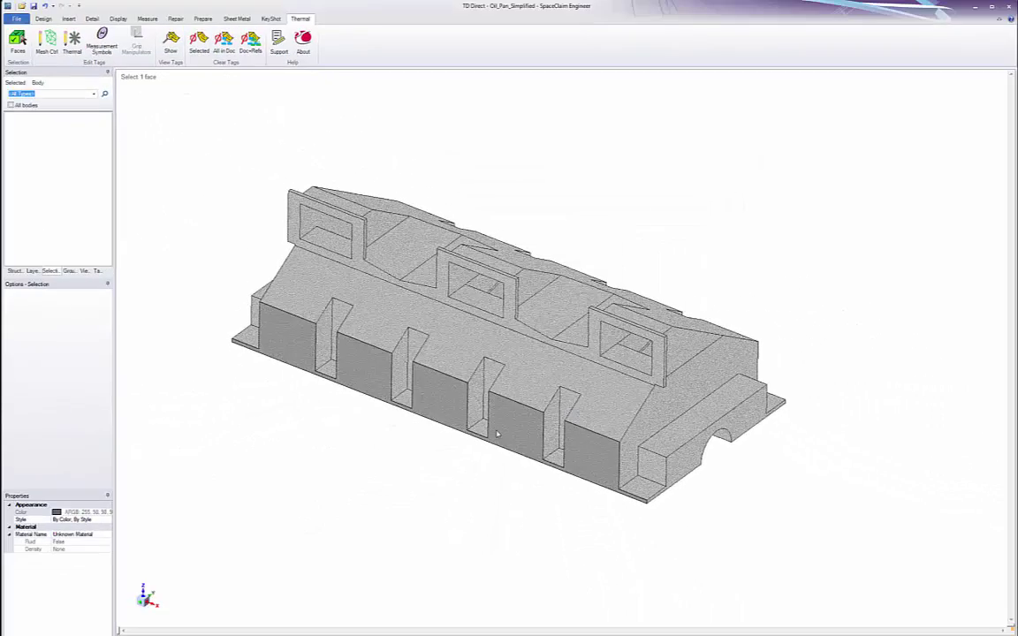
- Select all faces of the oil pan body and set their positive-side optical property to Cadmium Plating
triple_click(528, 351)
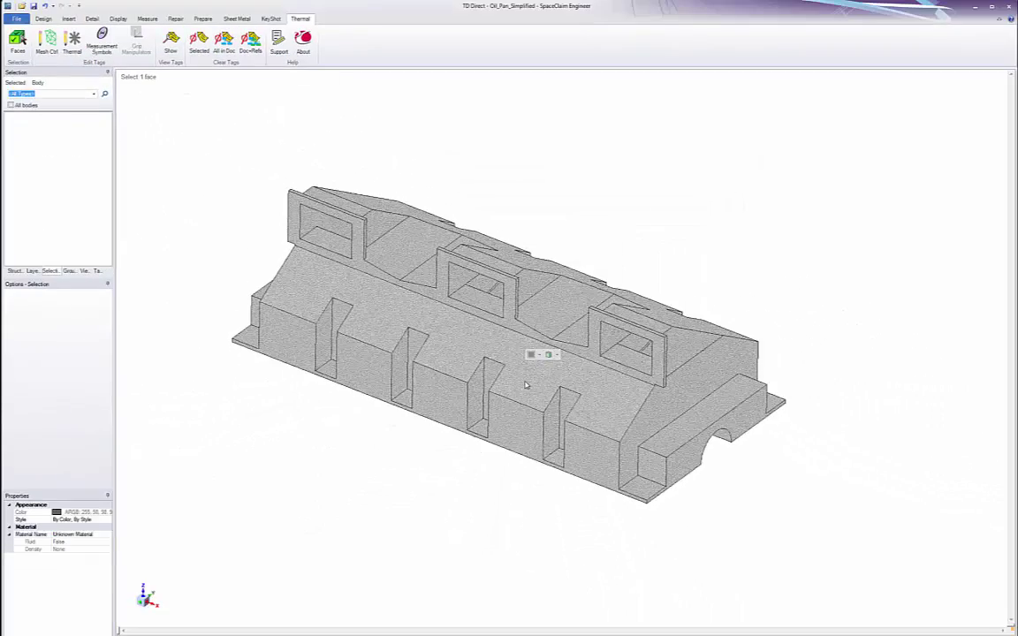
click(18, 40)
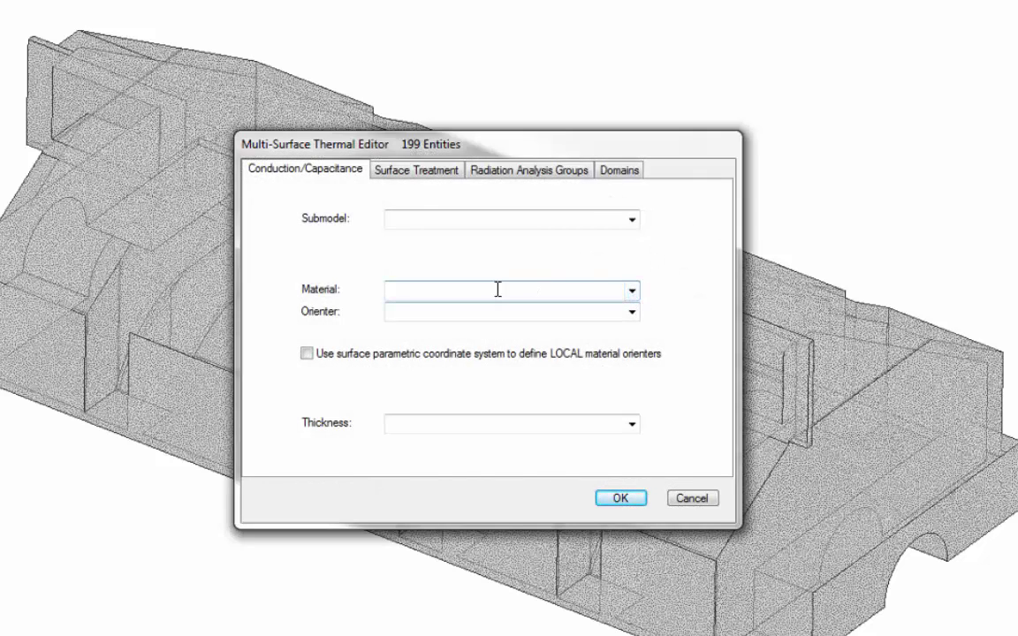
click(403, 175)
click(440, 259)
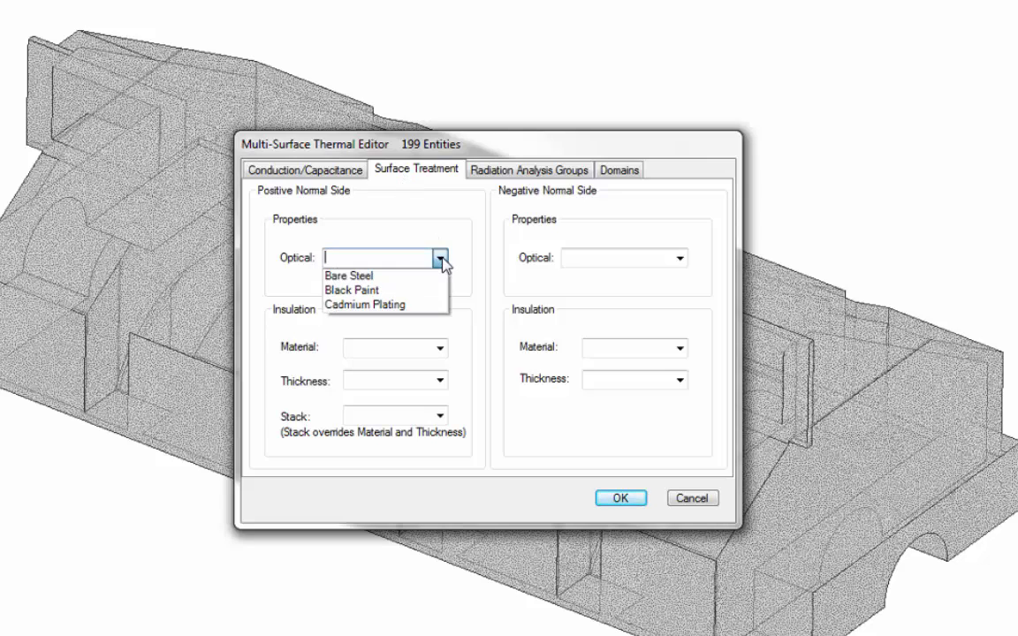
click(406, 305)
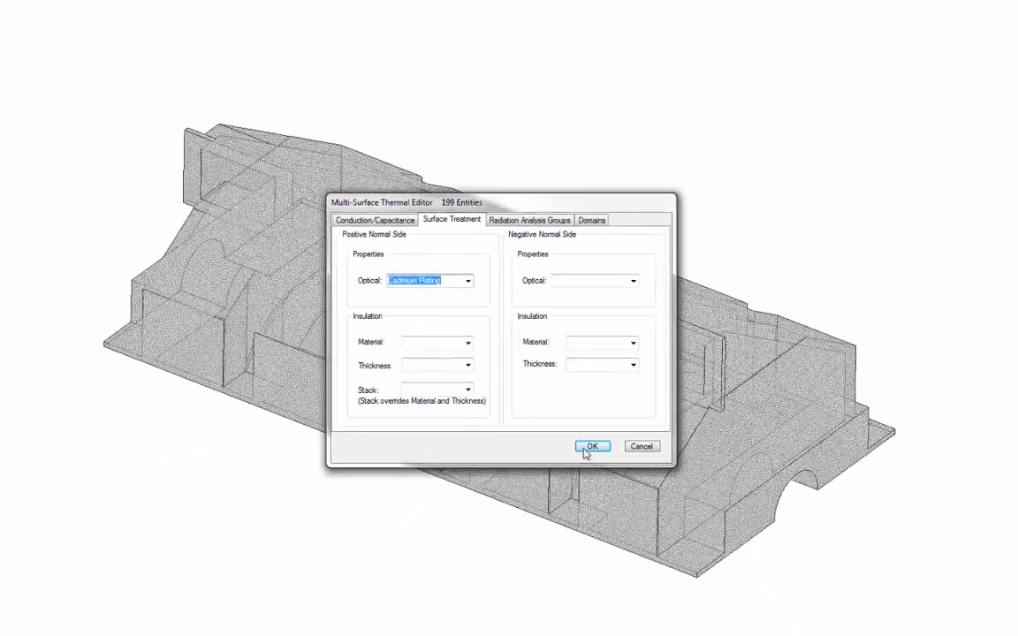
click(586, 447)
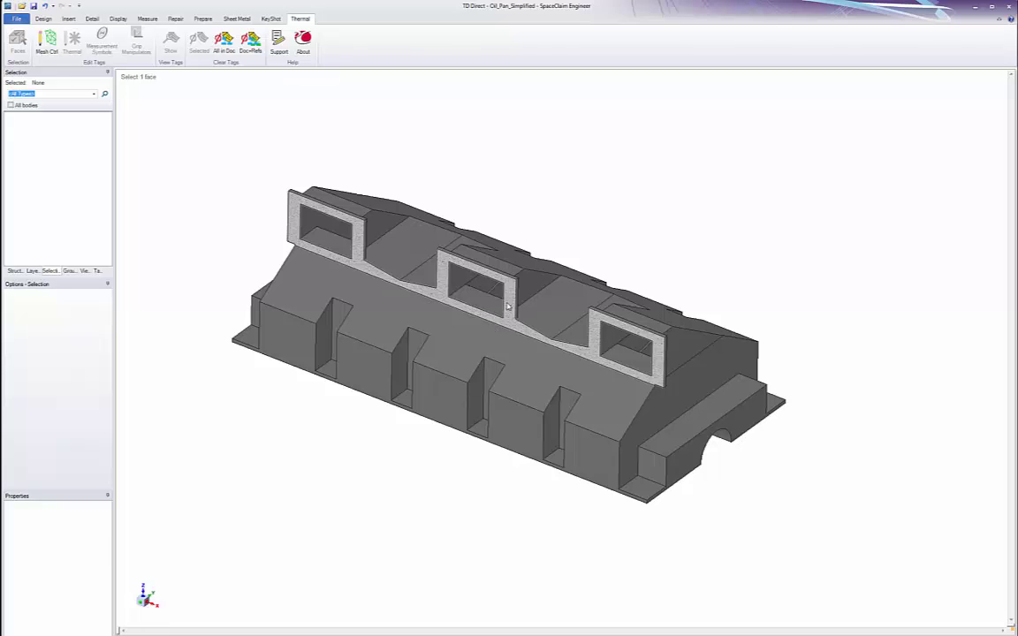
- Add the shared front face of the three rectangular port flanges to a domain named Sump_Pickup on its positive normal side
click(508, 307)
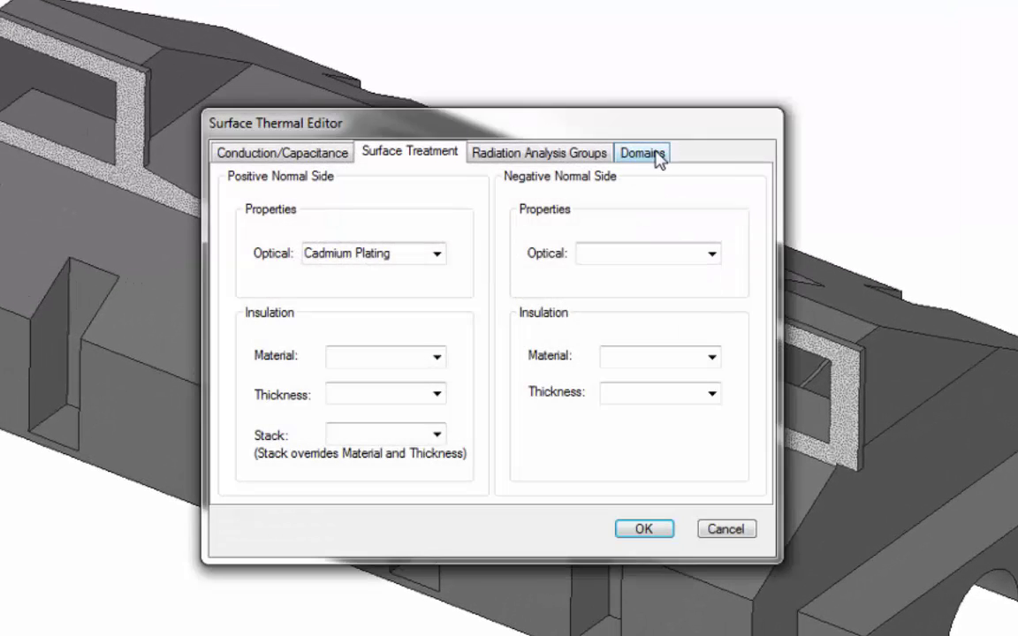
click(645, 153)
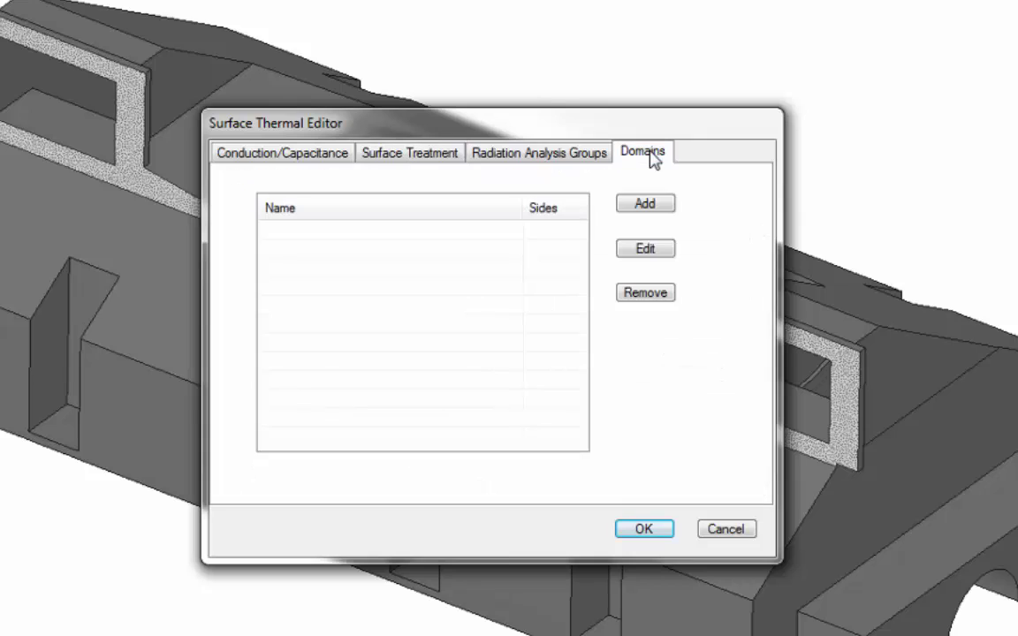
click(646, 203)
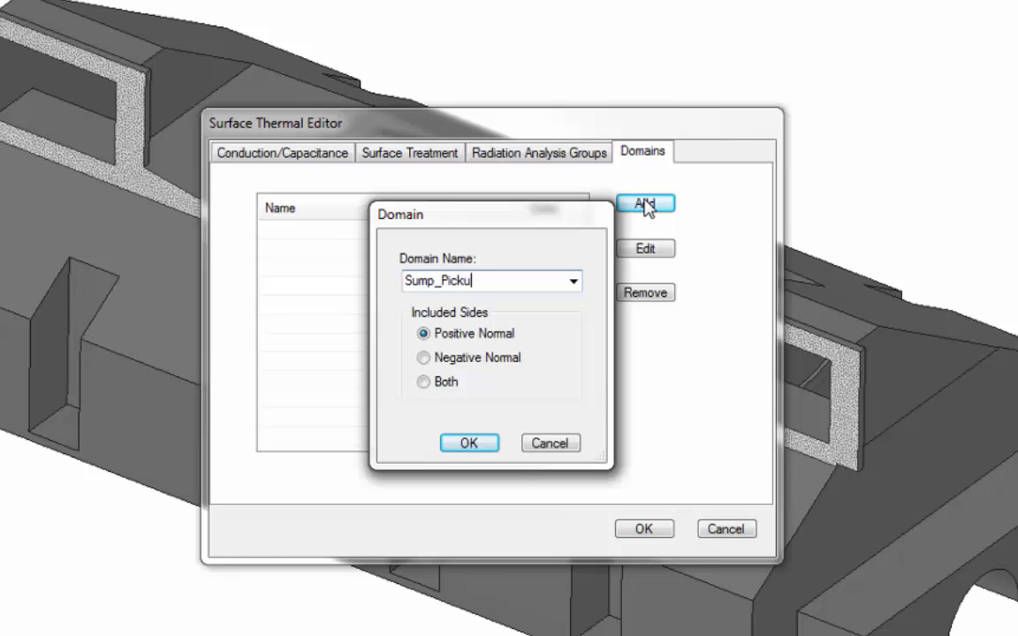
click(479, 444)
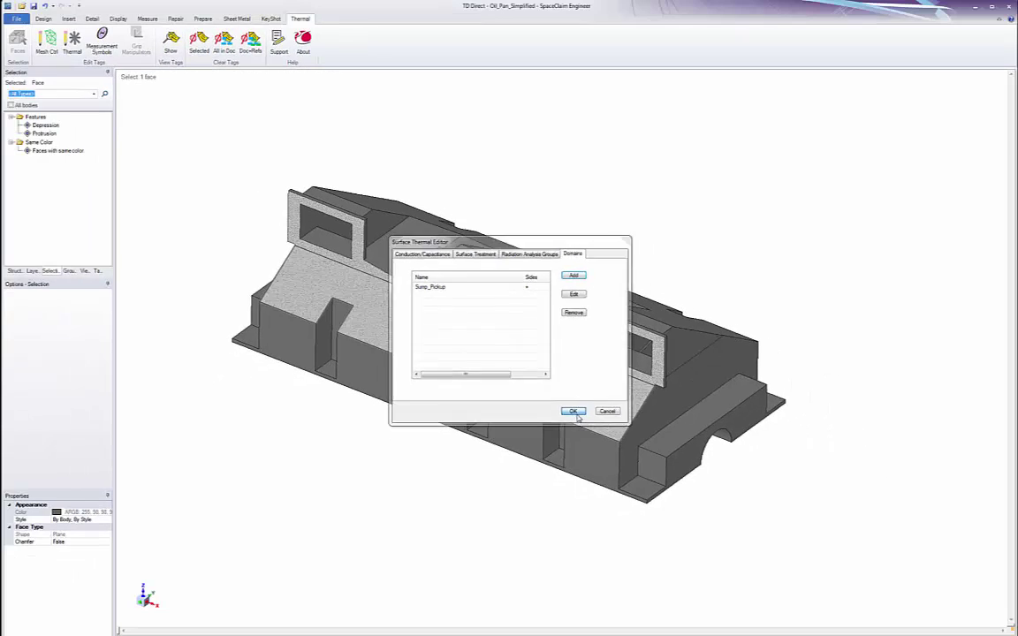
click(642, 525)
- Tag the two flat rim faces on the pan's open side with the domain Oilpan_against_block, including the positive normal side
middle_drag(490, 342, 521, 106)
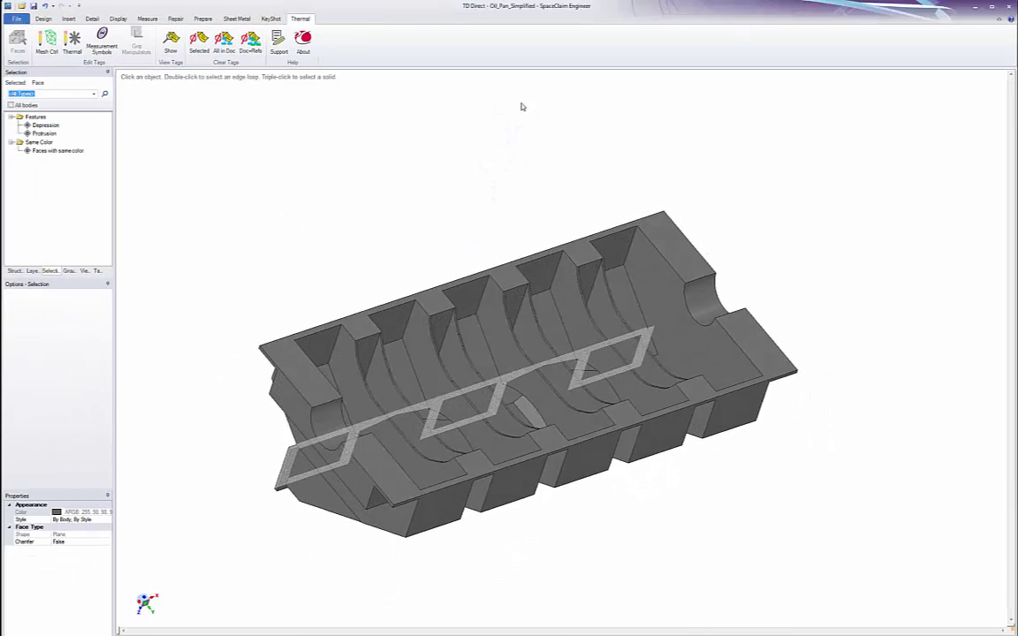
click(694, 256)
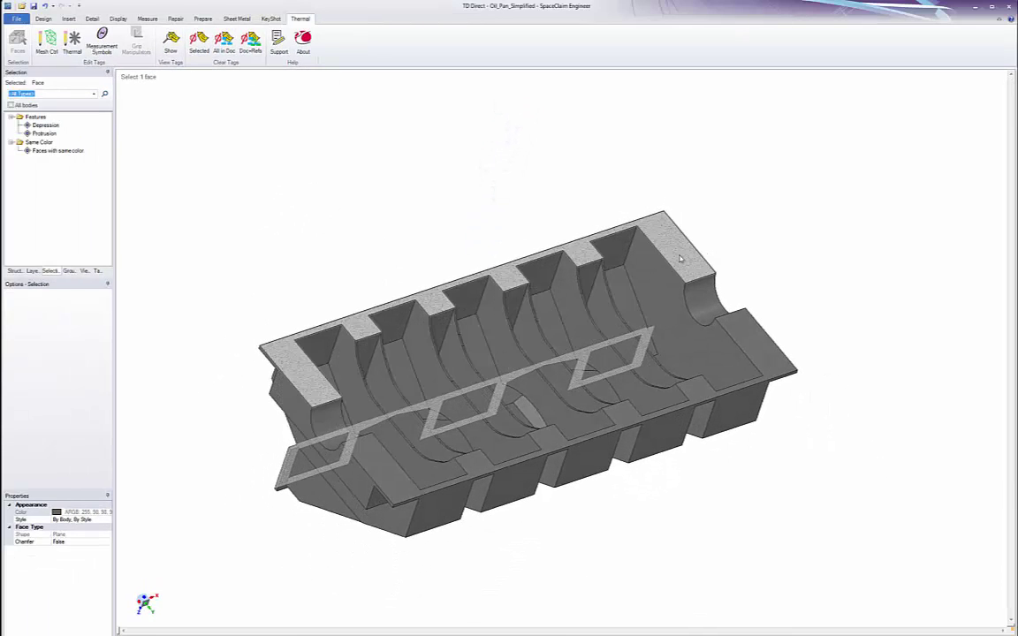
ctrl+click(745, 338)
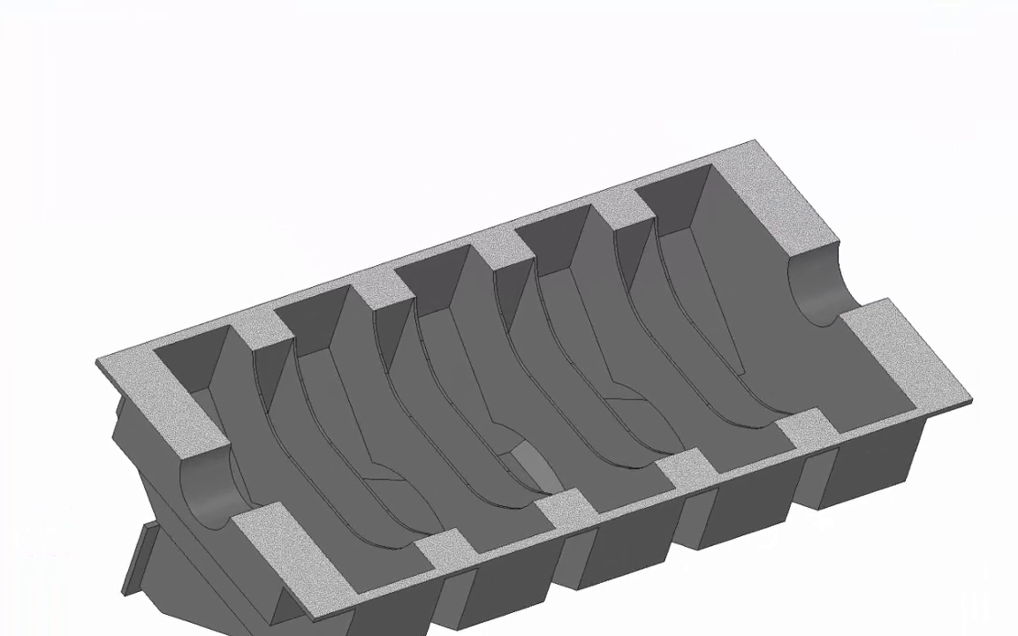
click(74, 44)
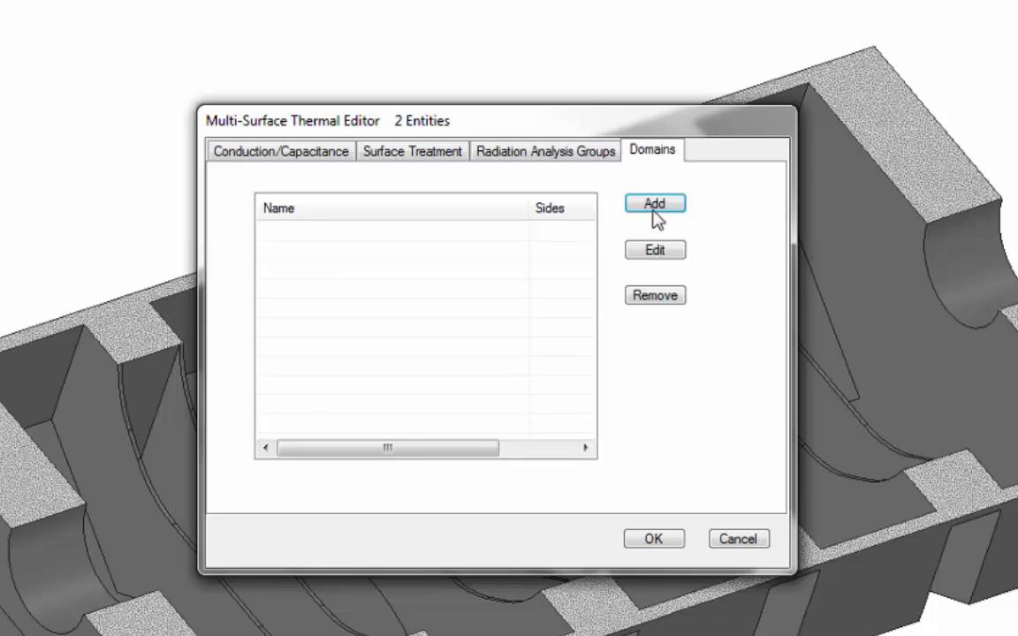
click(653, 211)
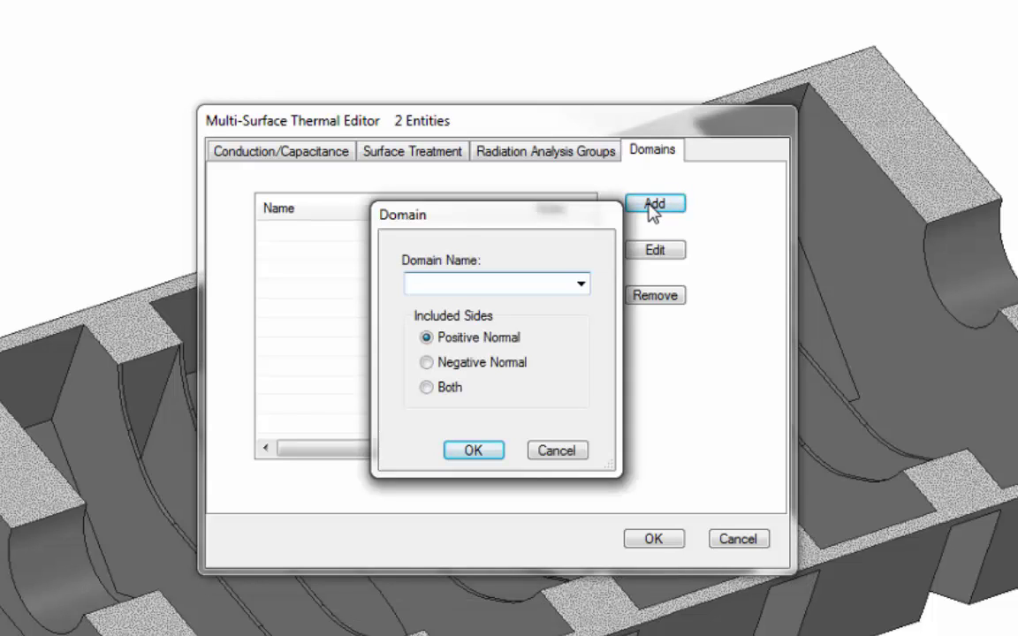
text(Oilpan_against_block)
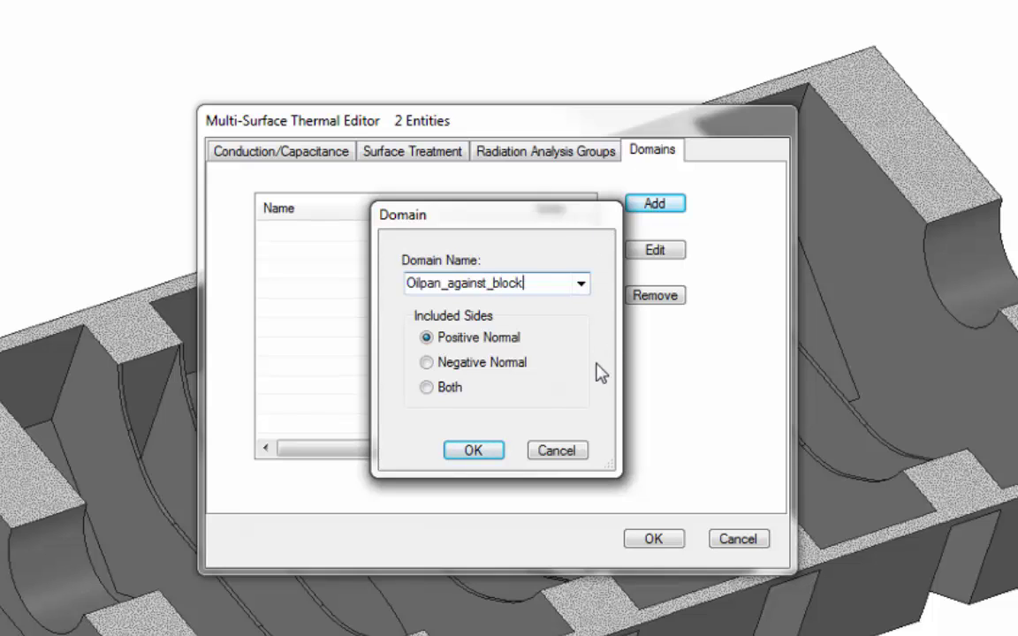
click(491, 461)
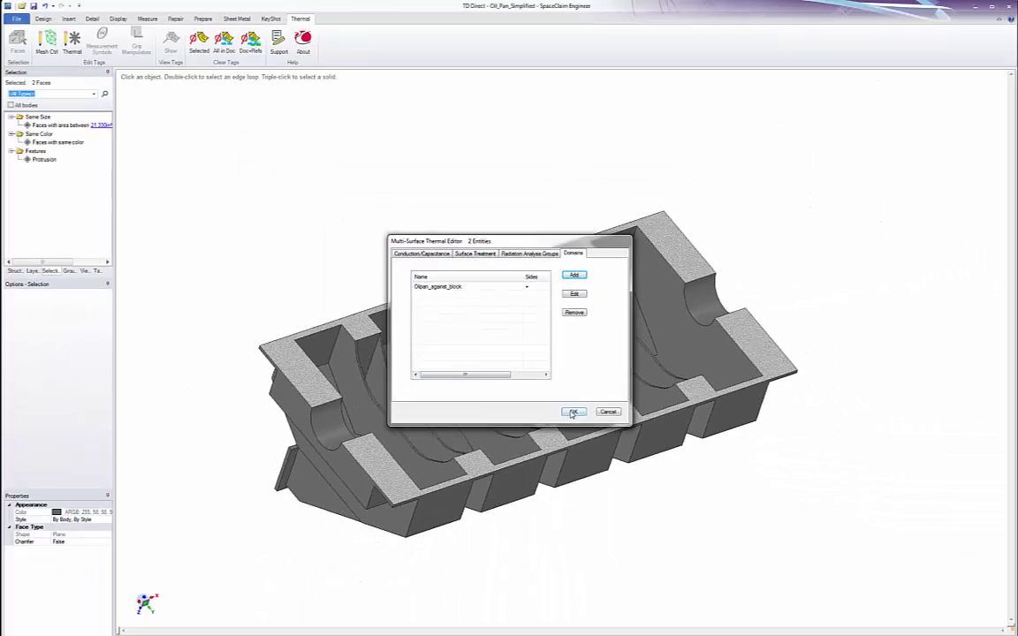
click(653, 538)
- Switch to the oilpan.dwg drawing in AutoCAD and create a TD Direct link to Oil_Pan_Simplified.scdoc
middle_drag(572, 289, 522, 378)
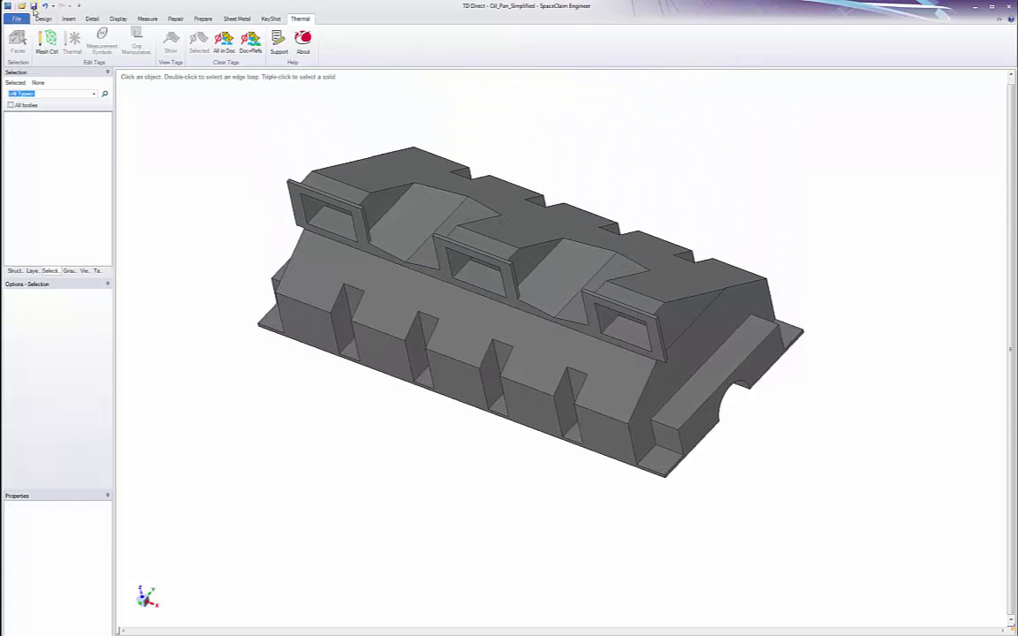
key(alt+Tab)
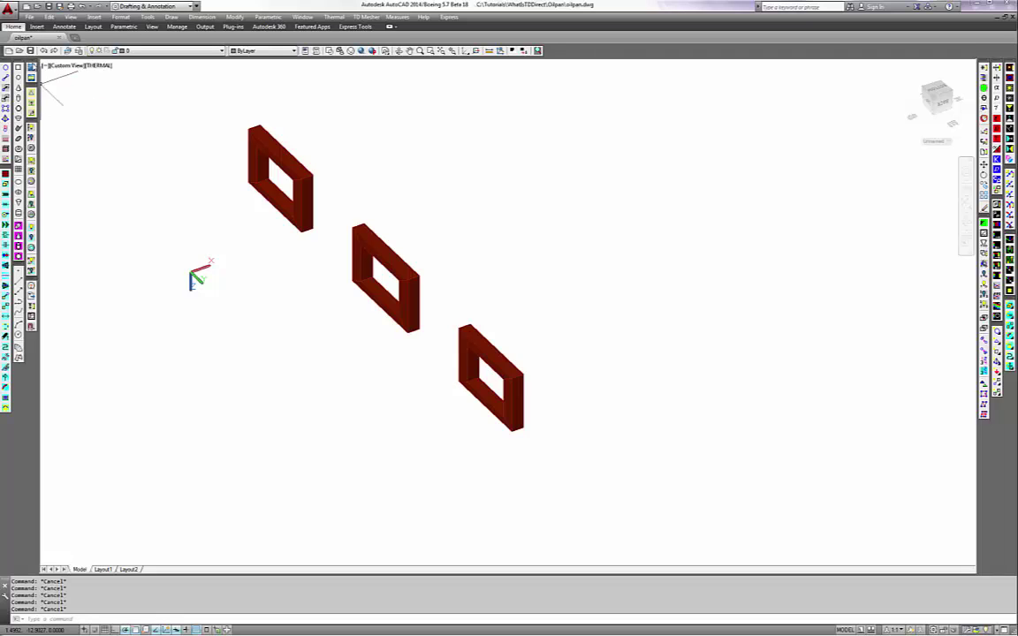
click(334, 17)
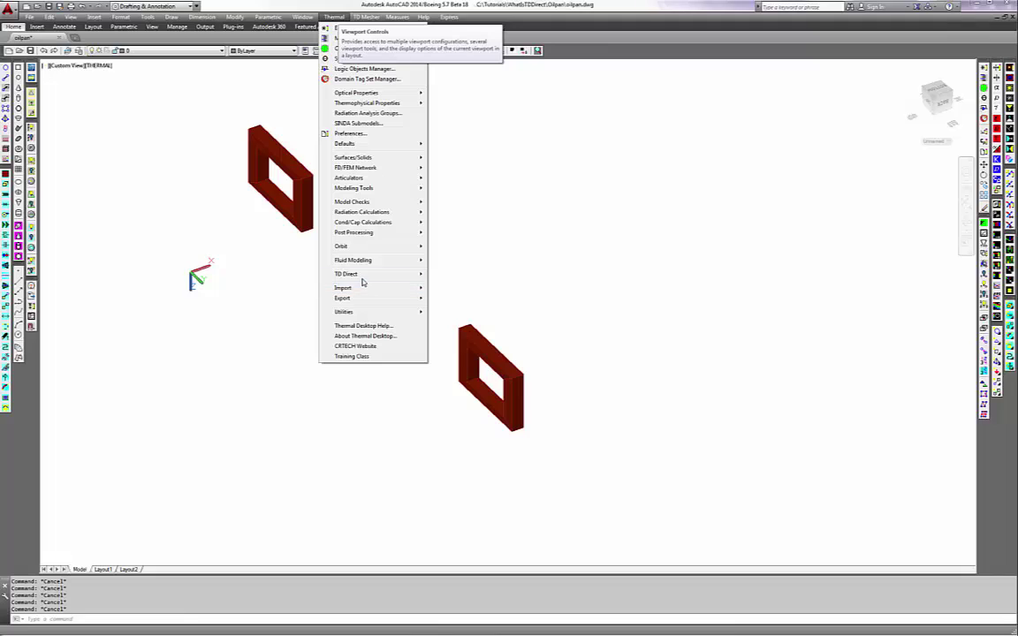
mouse_move(361, 279)
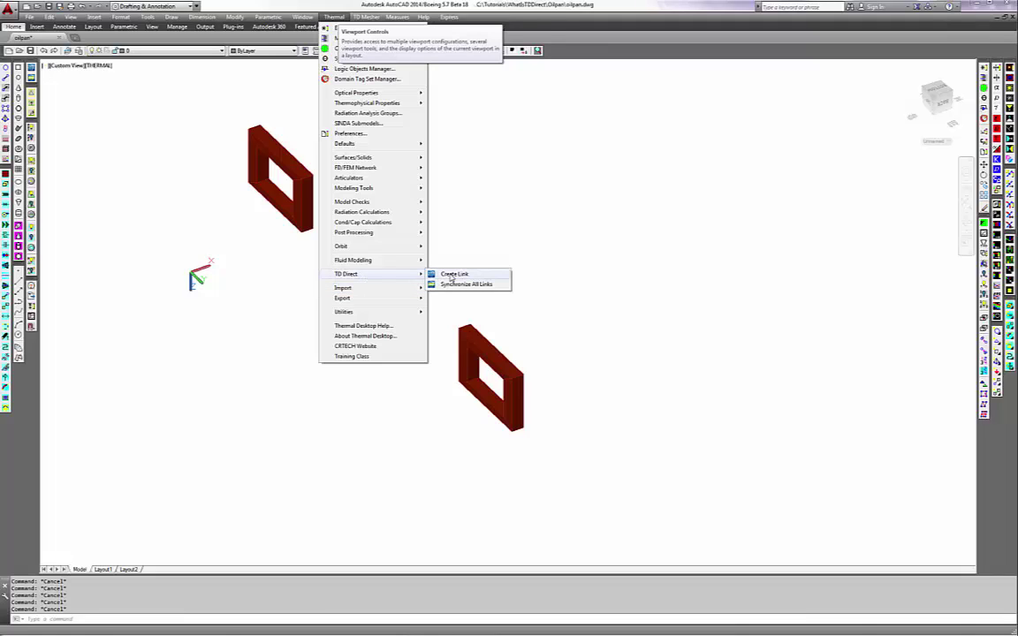
click(453, 275)
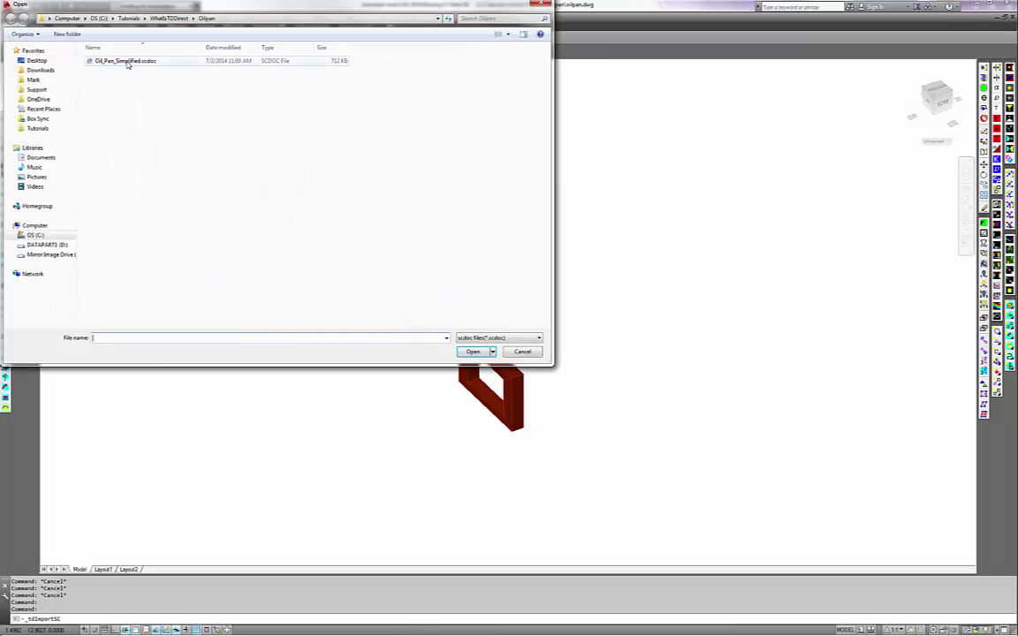
click(127, 60)
click(471, 352)
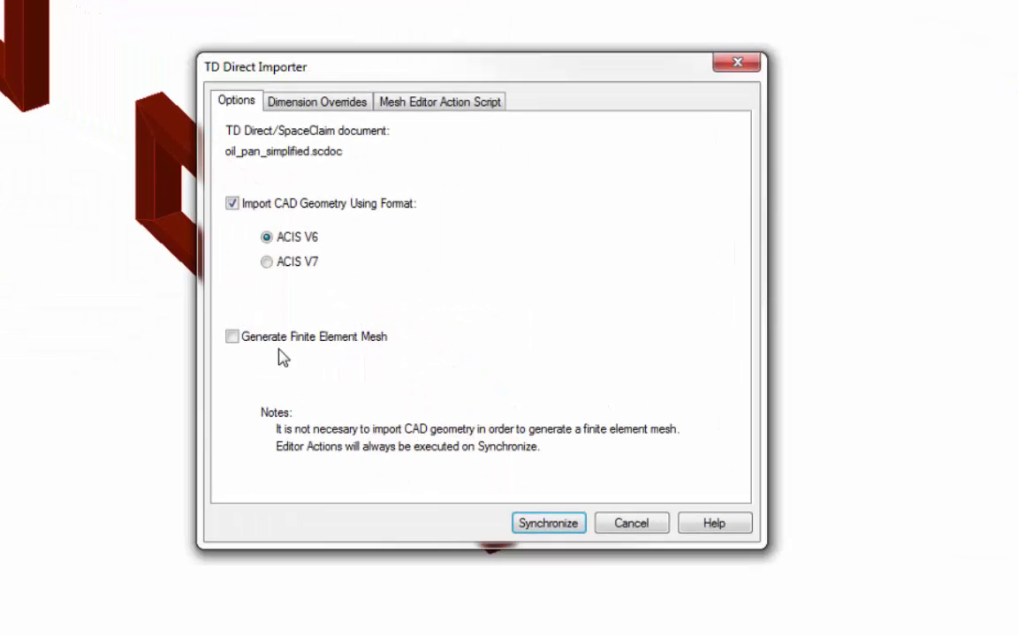
- Synchronize the linked oil pan with finite element mesh generation enabled and CAD geometry import disabled
click(268, 337)
click(233, 203)
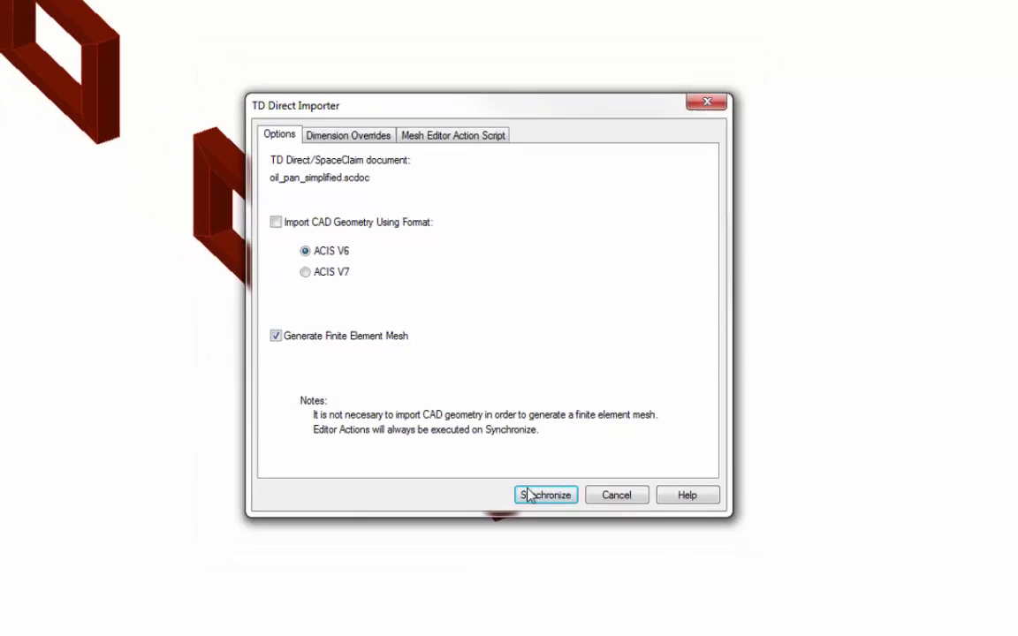
click(547, 523)
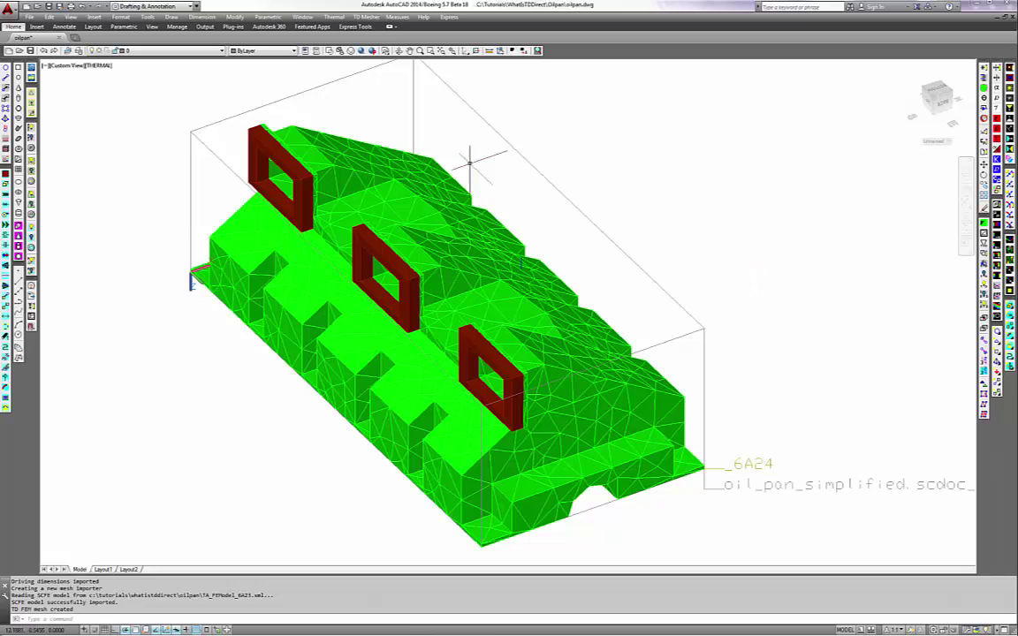
- Start a contactor from the domain tag set SUMP_LINES to the tag set SUMP_PICKUP_SURFACES
click(333, 17)
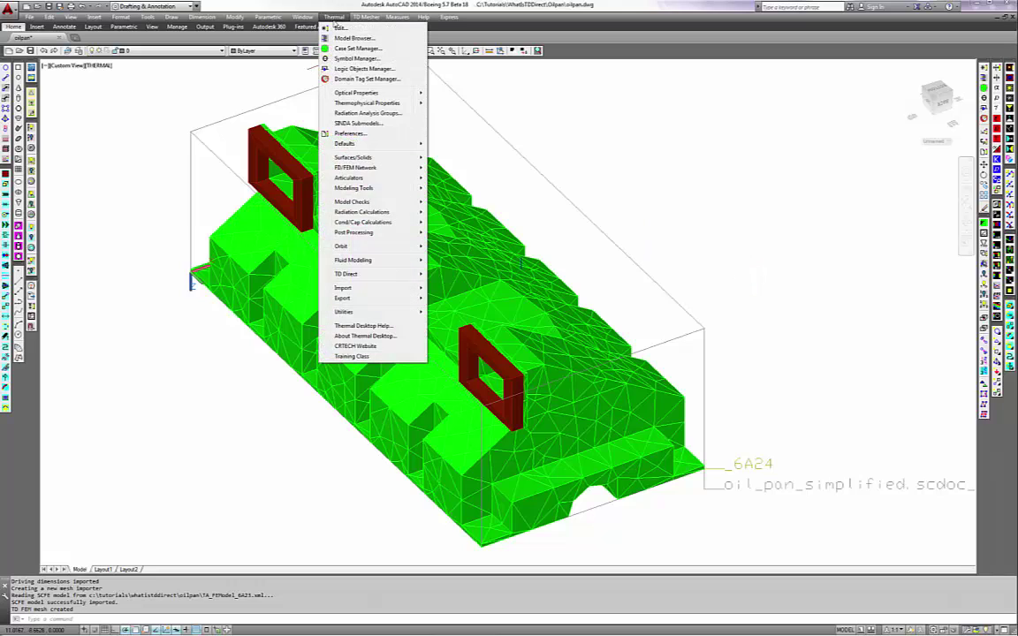
mouse_move(367, 167)
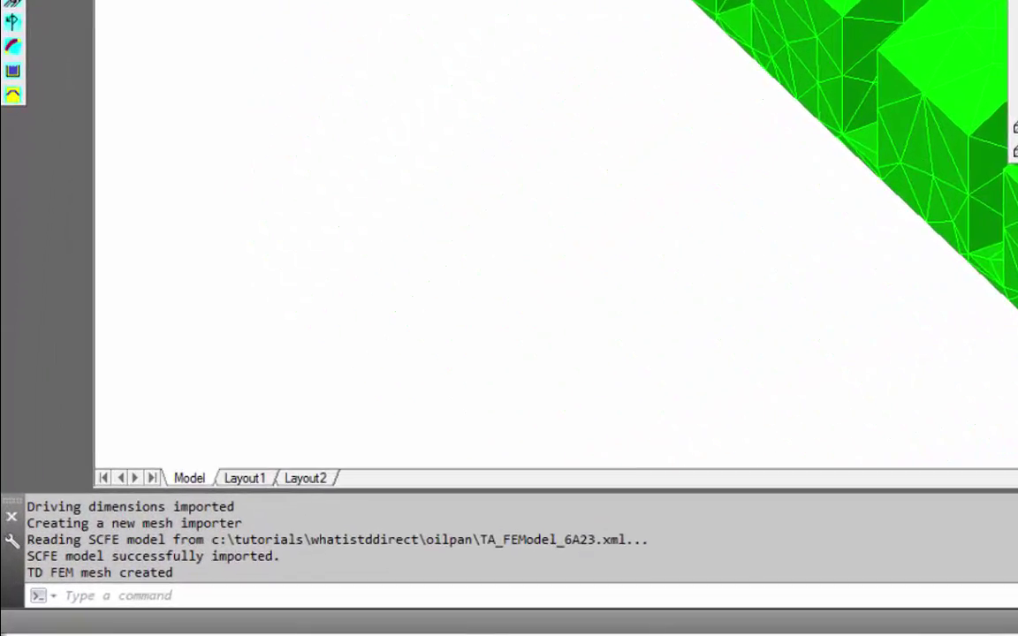
click(685, 0)
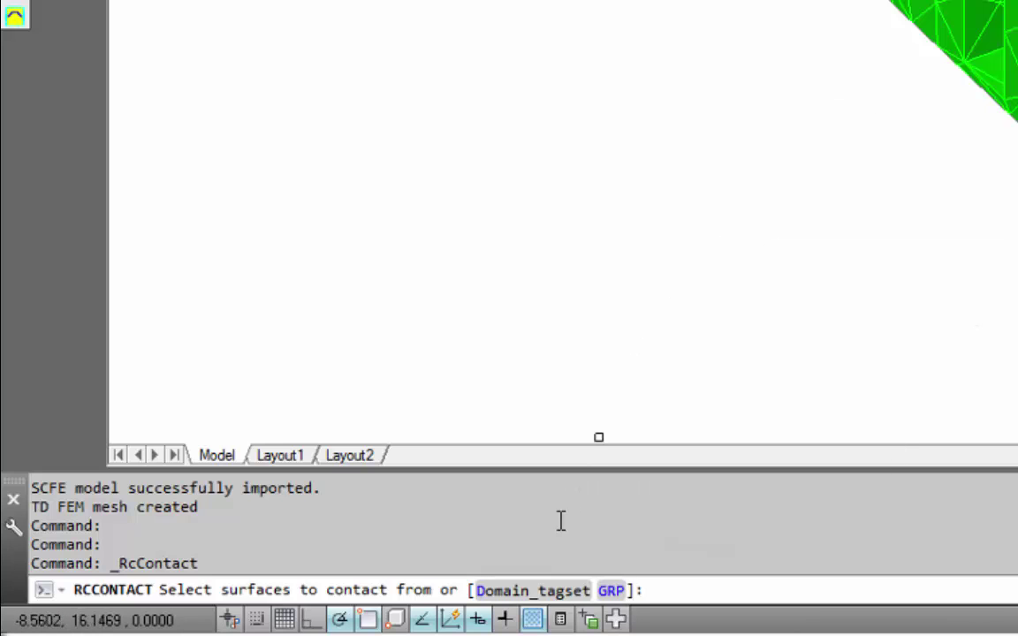
click(539, 604)
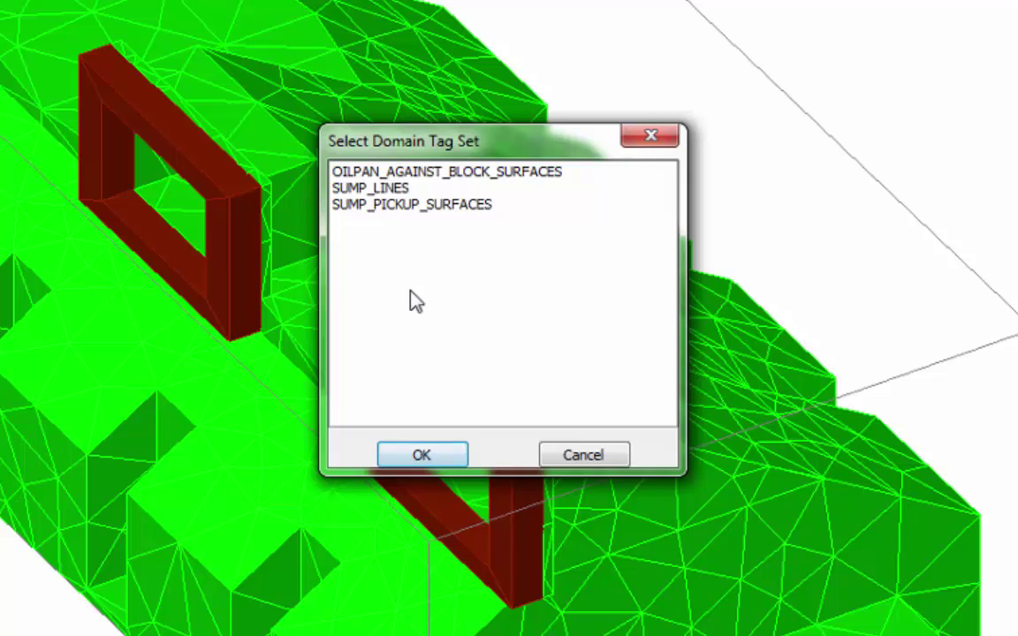
click(389, 189)
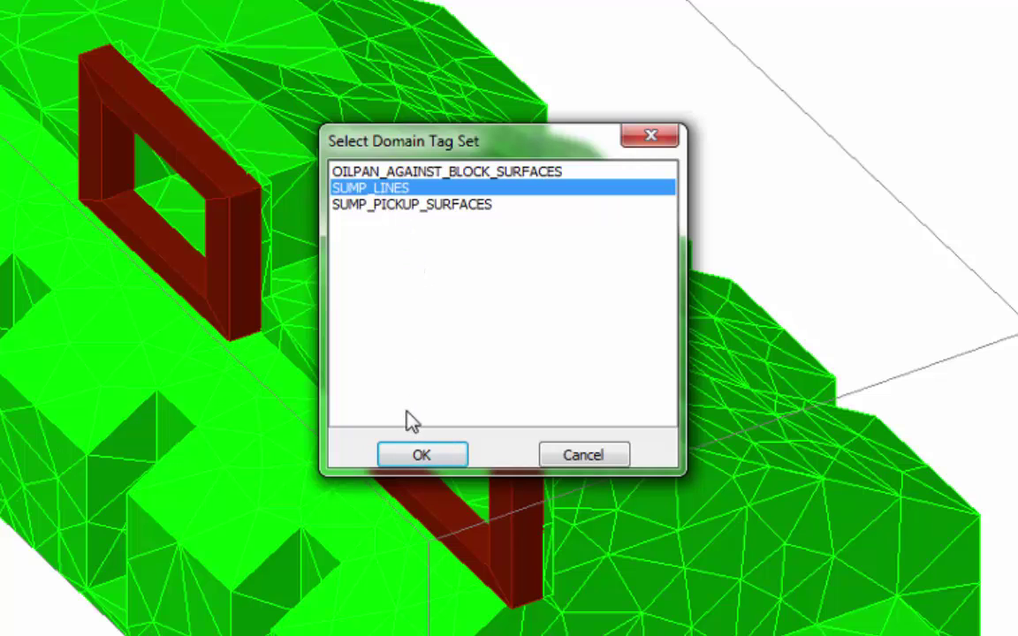
click(408, 457)
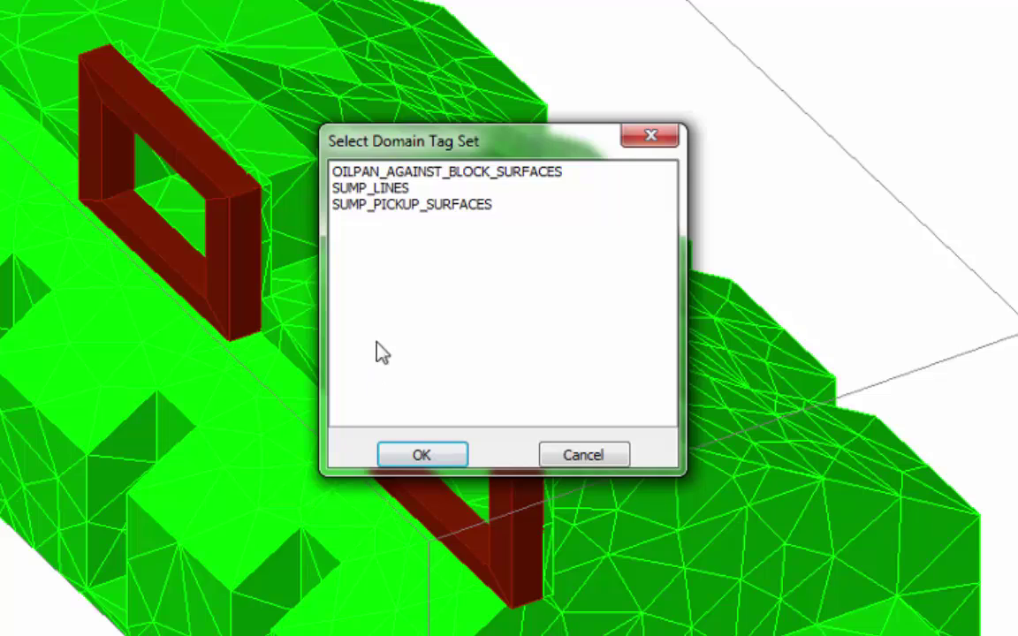
click(387, 208)
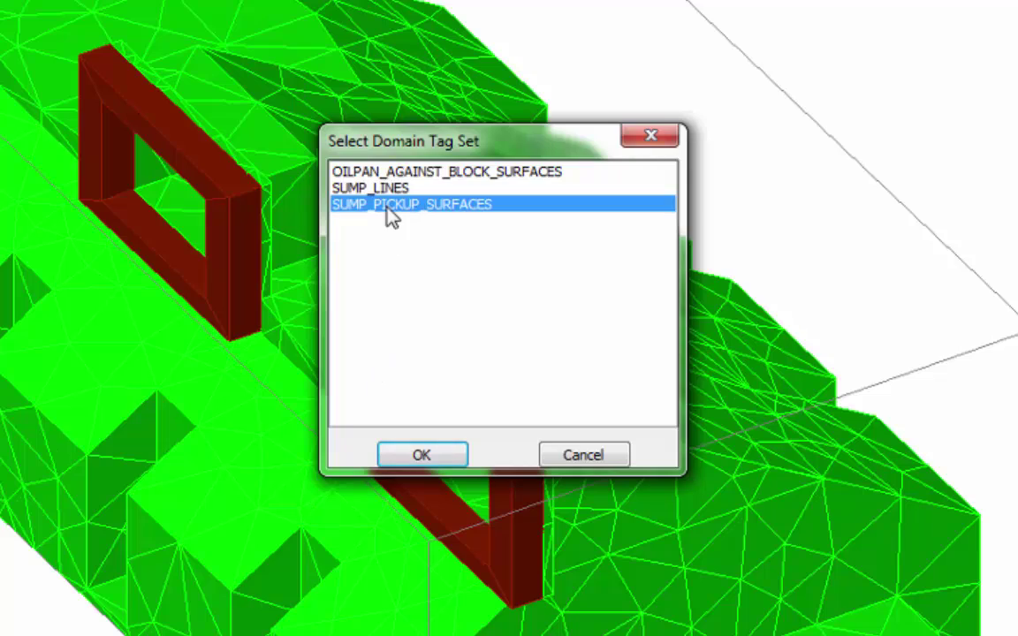
click(427, 459)
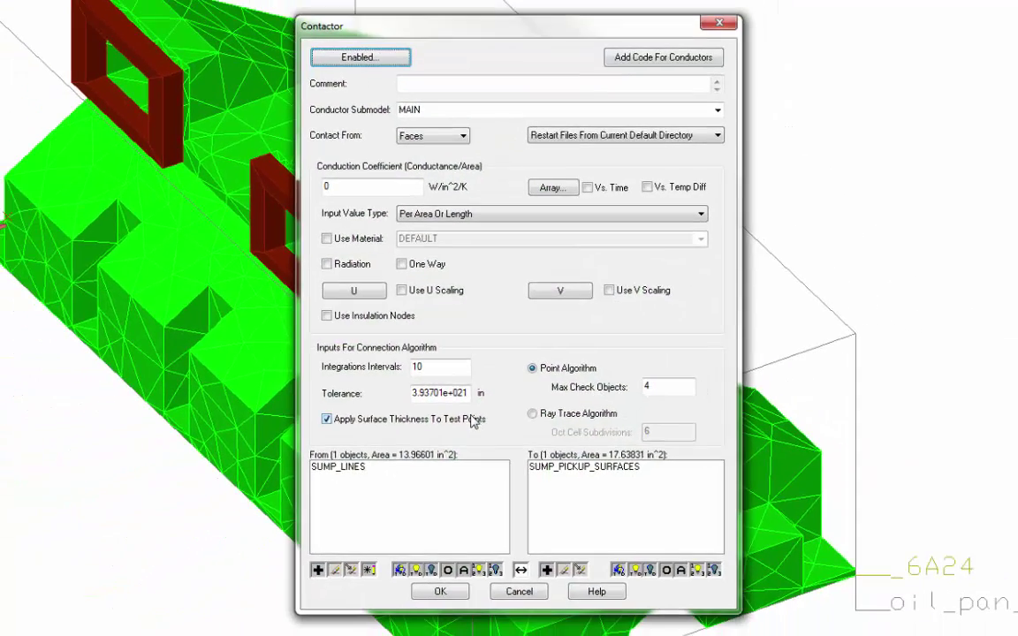
- Set the contactor's conduction coefficient to 5 W/in^2/K and create the contactor between the sump lines and pickup surfaces
click(367, 468)
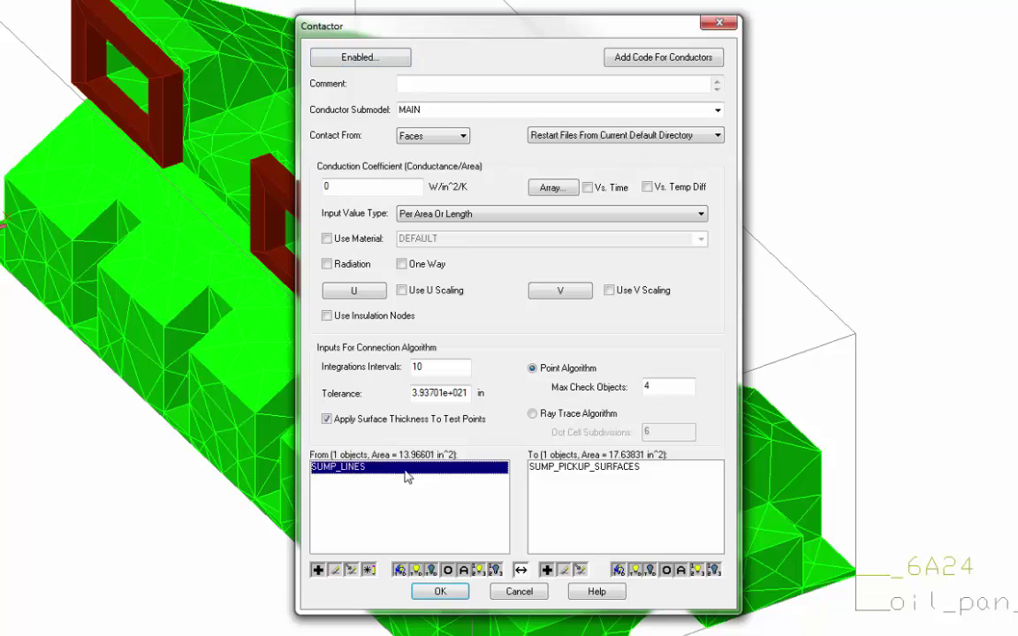
click(547, 468)
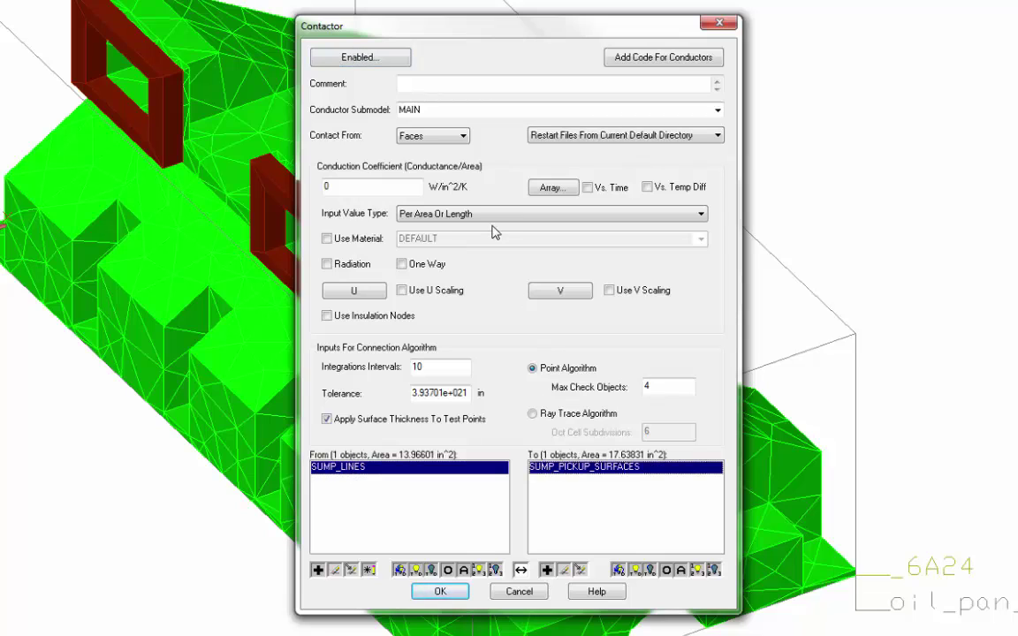
drag(361, 183, 301, 189)
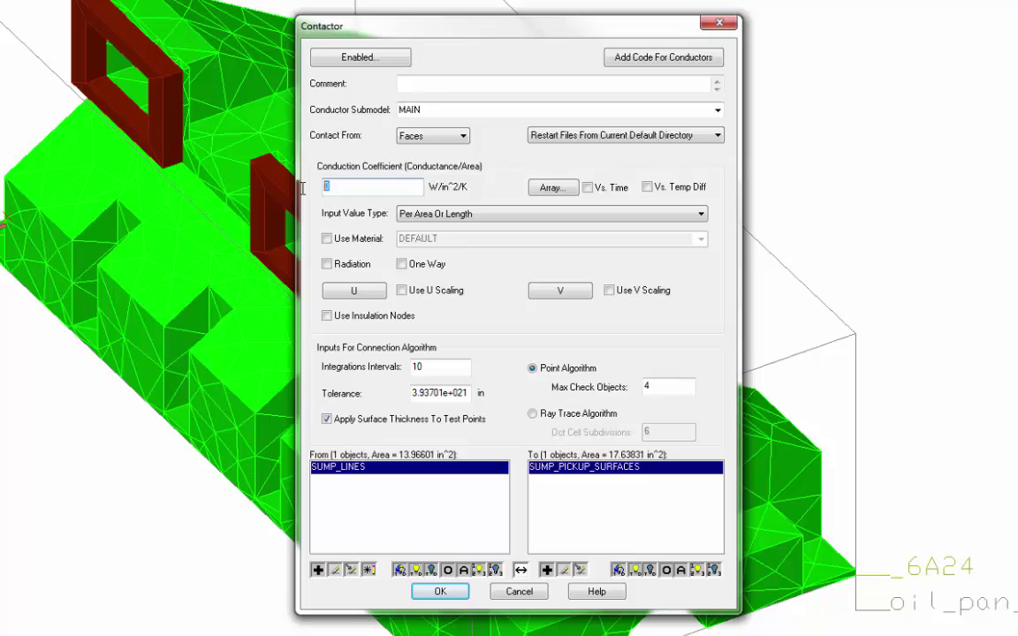
text(5)
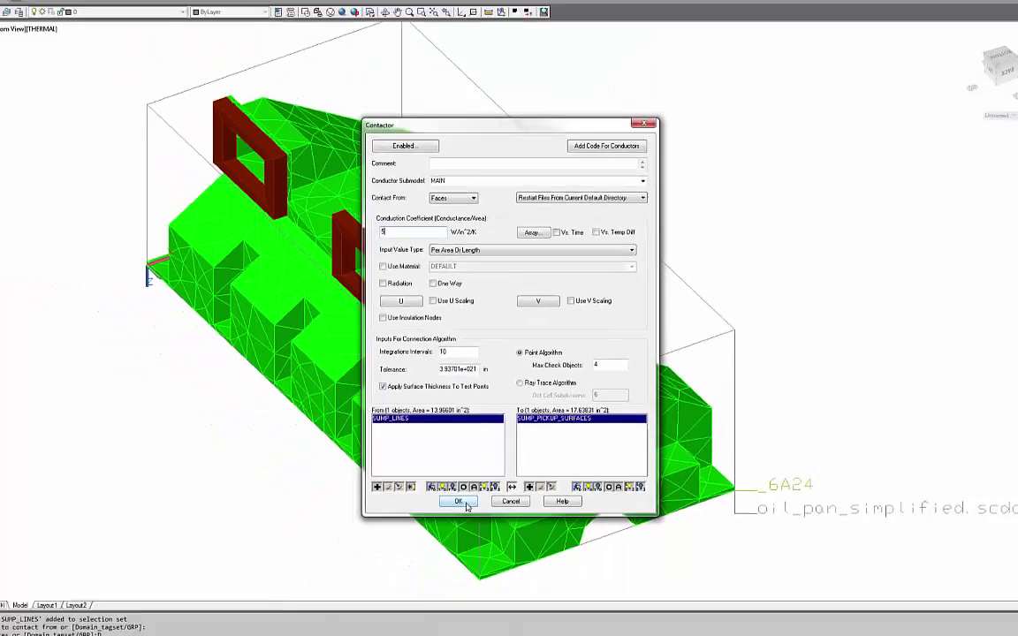
click(450, 592)
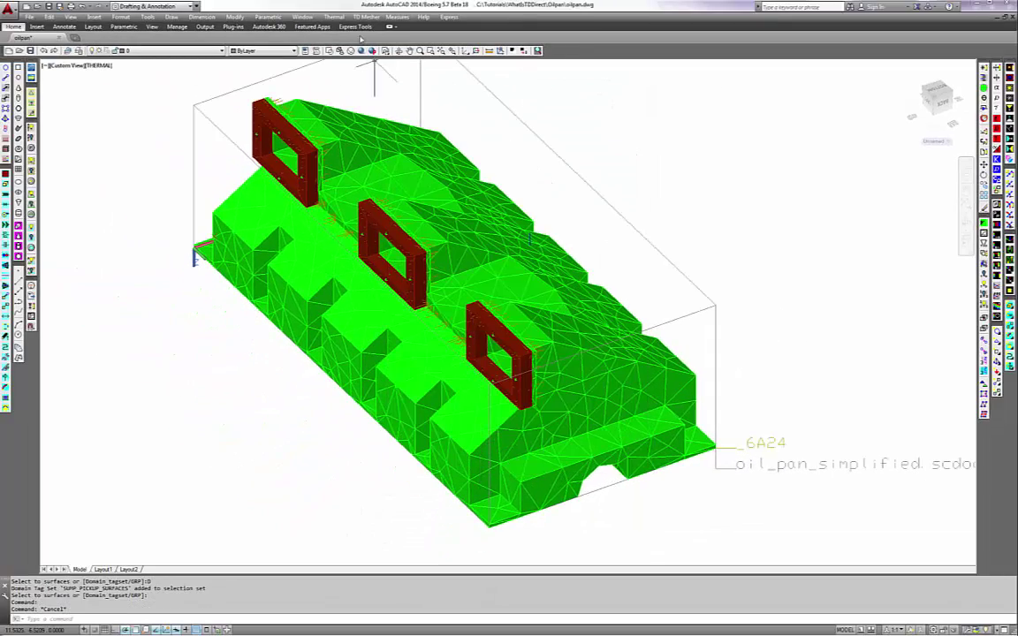
- Open the Domain Tag Set Manager and display only the elements contained in the SUMP_PICKUP_SURFACES tag set
click(334, 18)
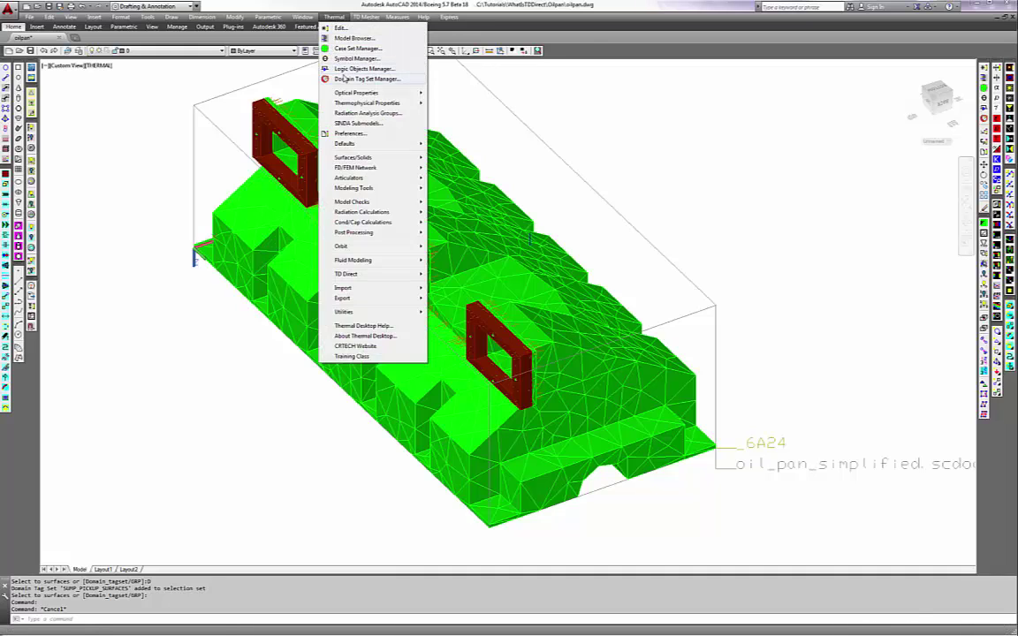
click(309, 75)
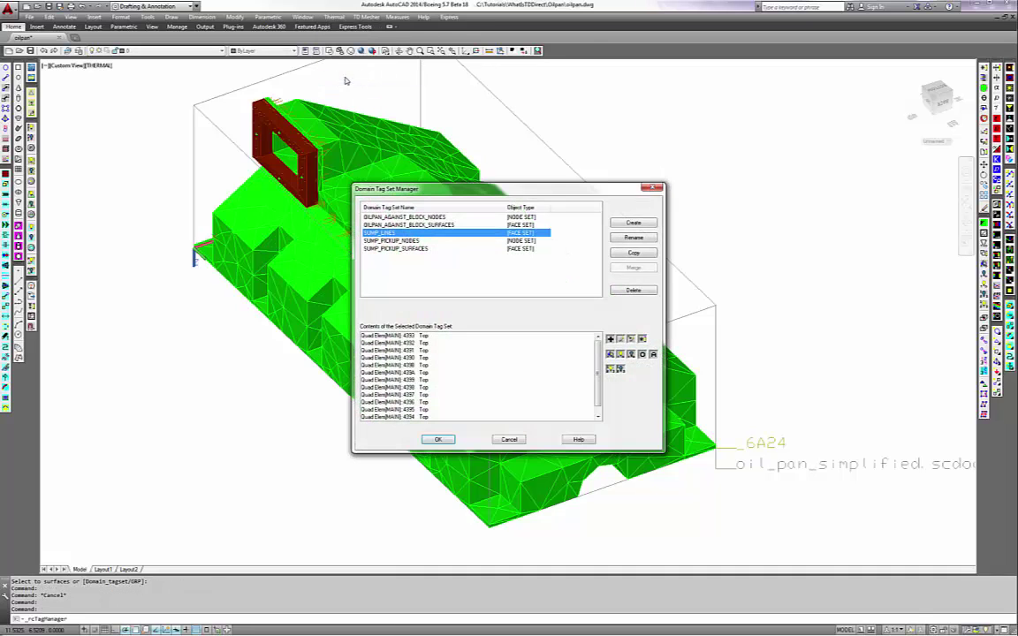
click(384, 250)
click(399, 336)
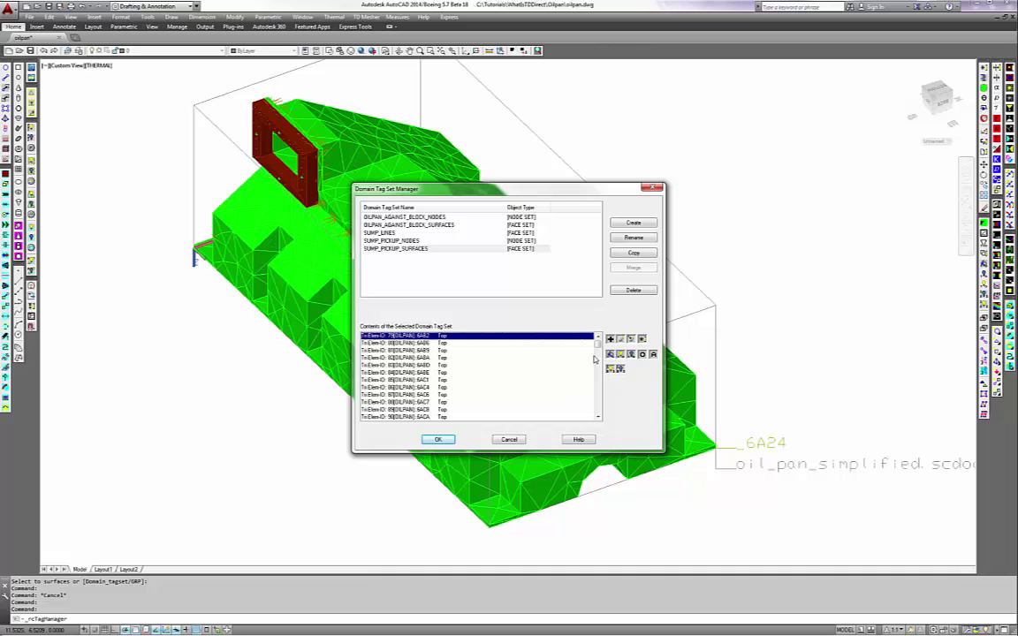
drag(597, 346, 597, 412)
shift+click(392, 410)
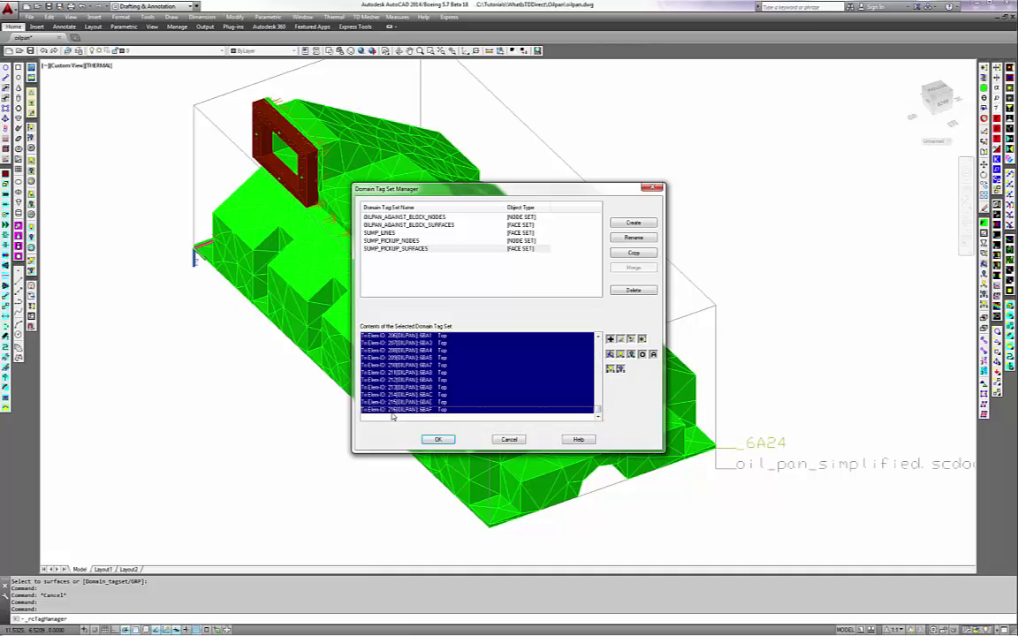
click(642, 356)
drag(515, 188, 730, 165)
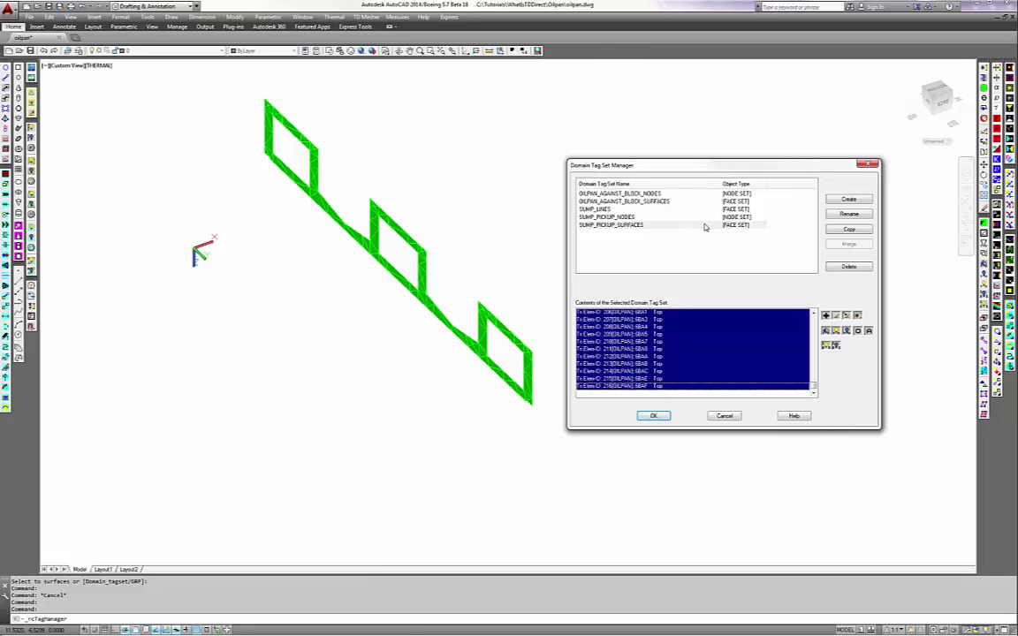
- Display only the elements of the OILPAN_AGAINST_BLOCK_SURFACES tag set, then show all objects again and close the manager
click(644, 201)
click(608, 313)
drag(814, 320, 816, 388)
shift+click(622, 387)
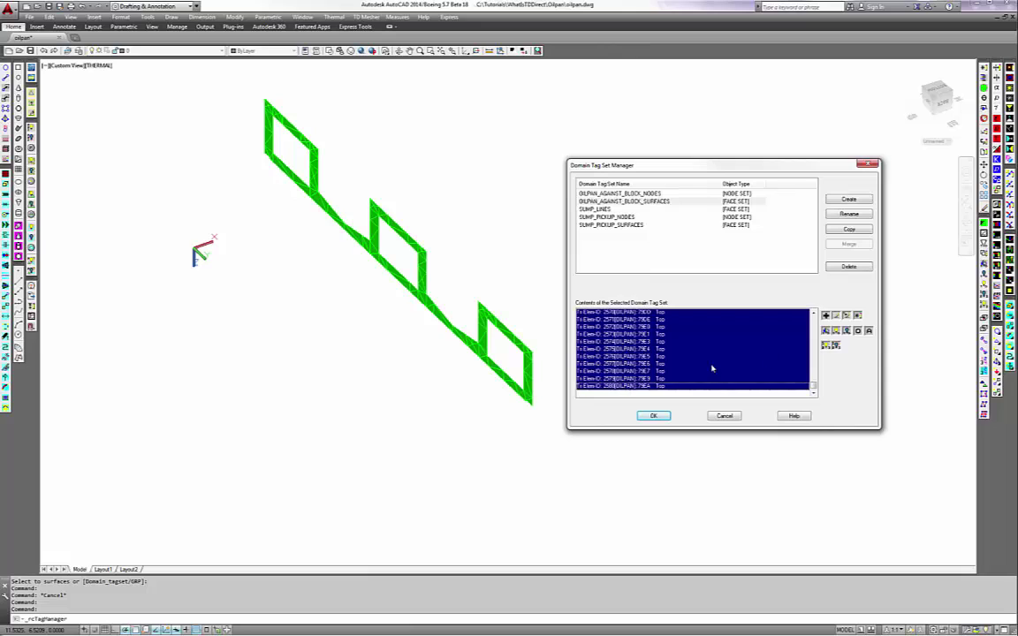
click(856, 331)
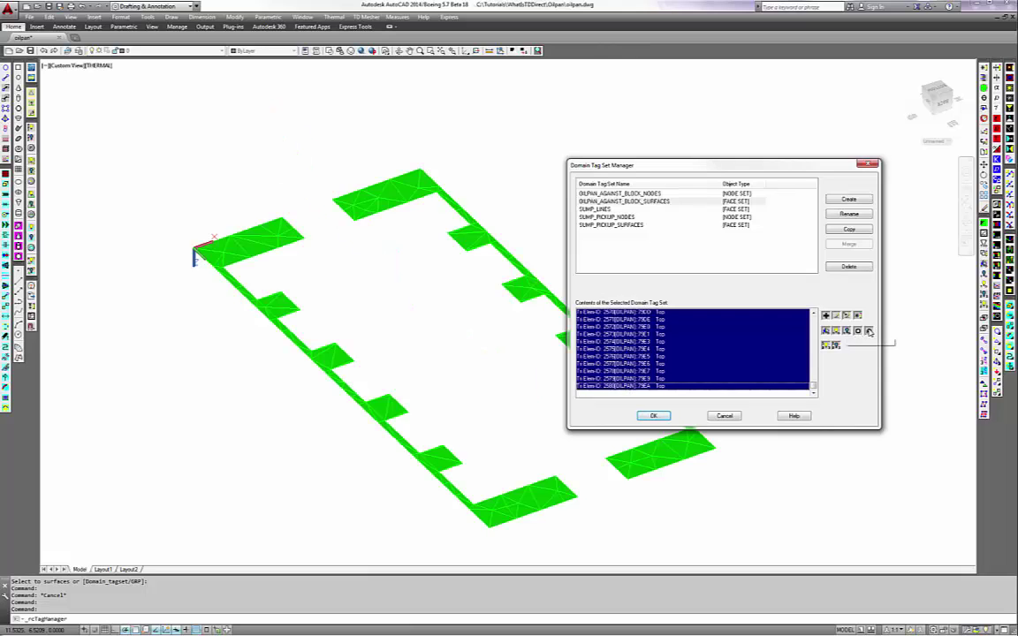
click(869, 331)
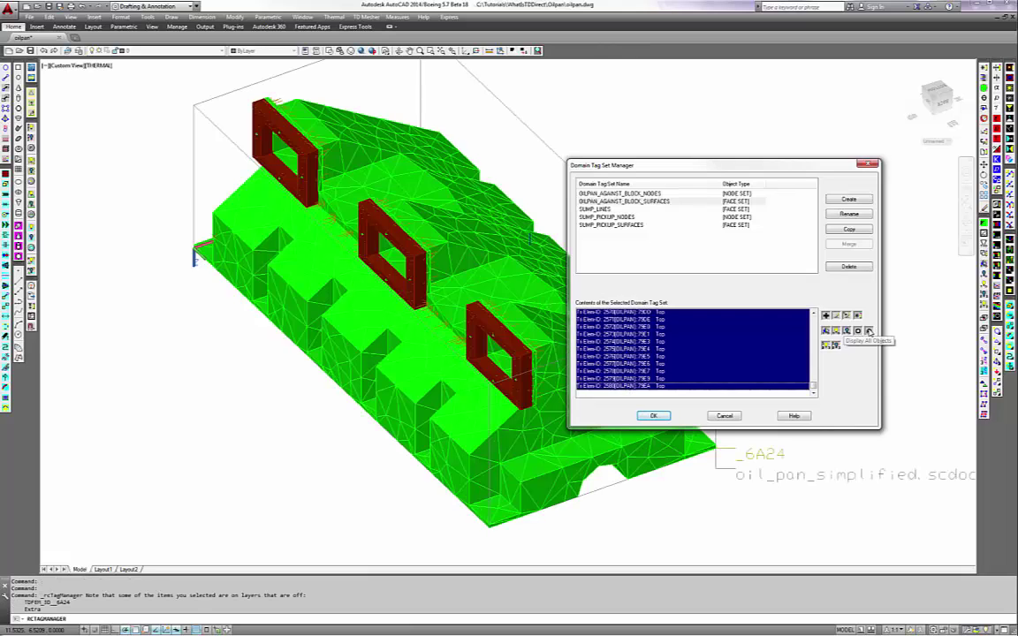
click(654, 415)
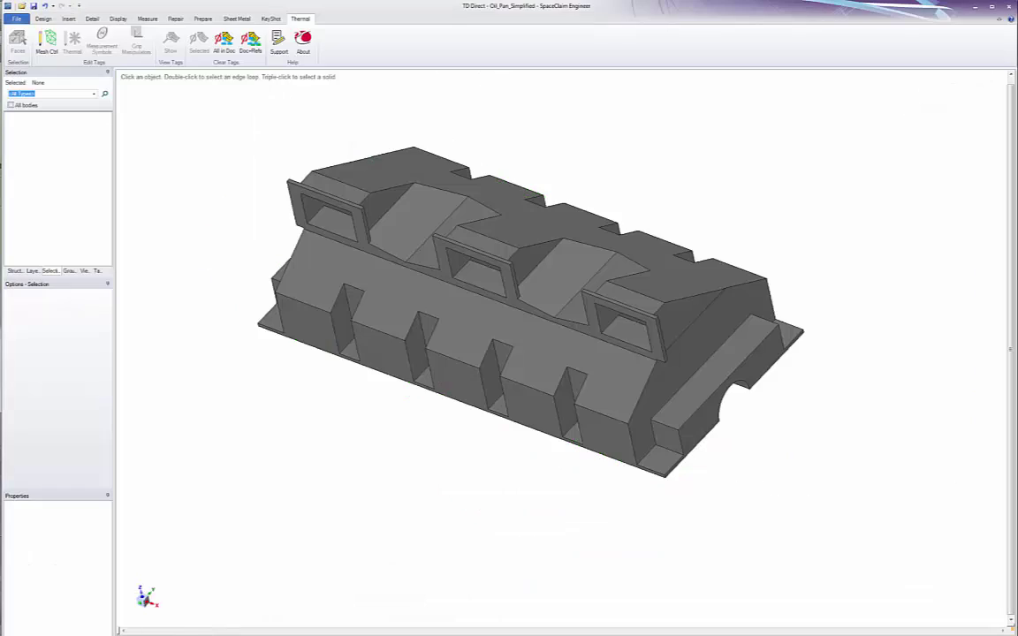
- Switch to the Oil_Pan_Simplified model in SpaceClaim and pull all coincident upper faces of the mounting flange using a value of 0.2 in
middle_drag(563, 351, 579, 409)
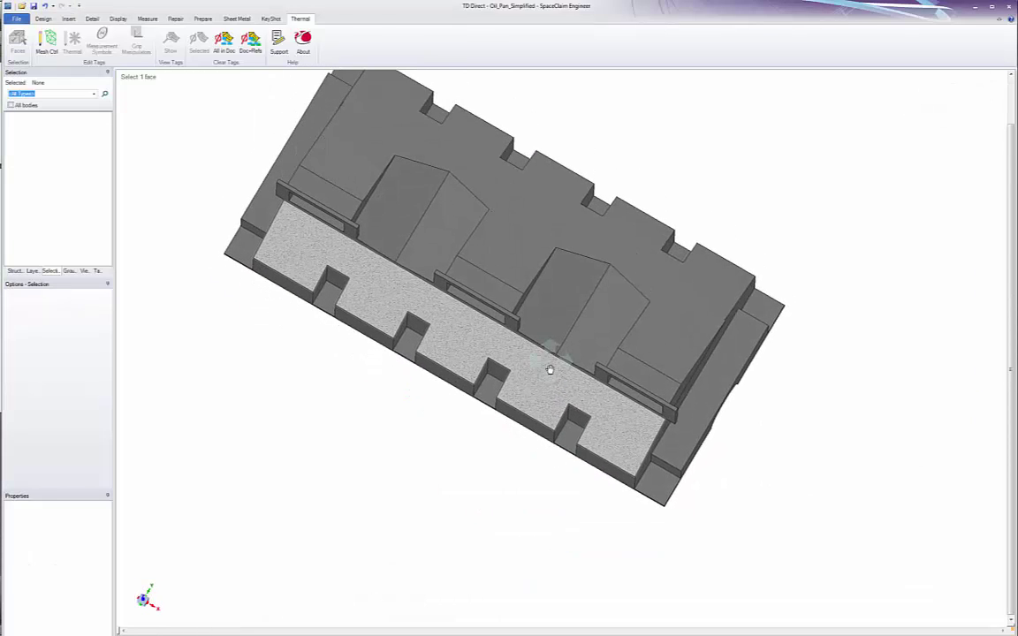
click(658, 519)
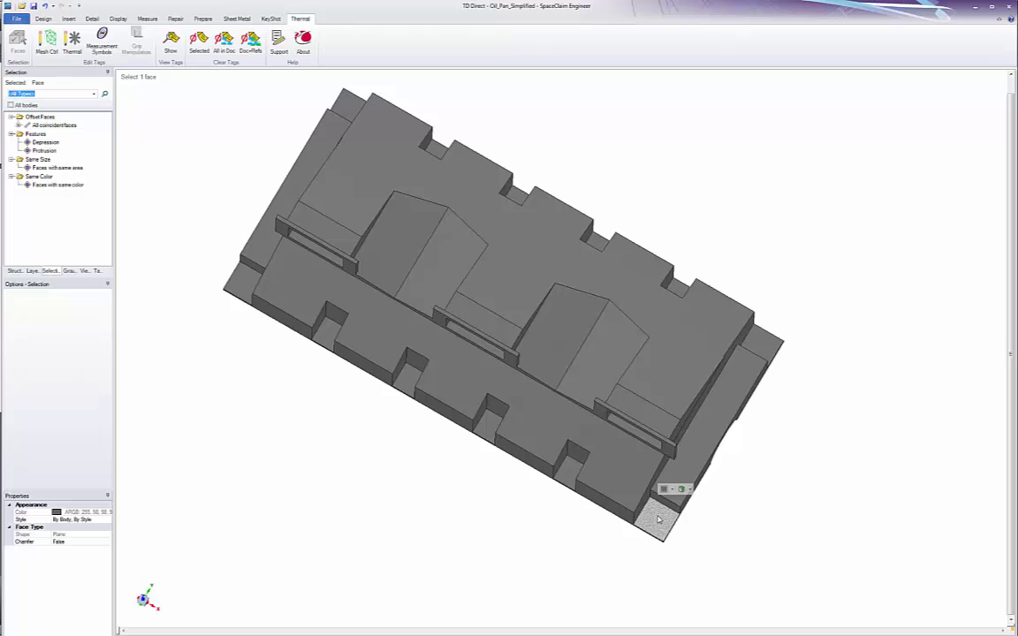
click(73, 127)
key(h)
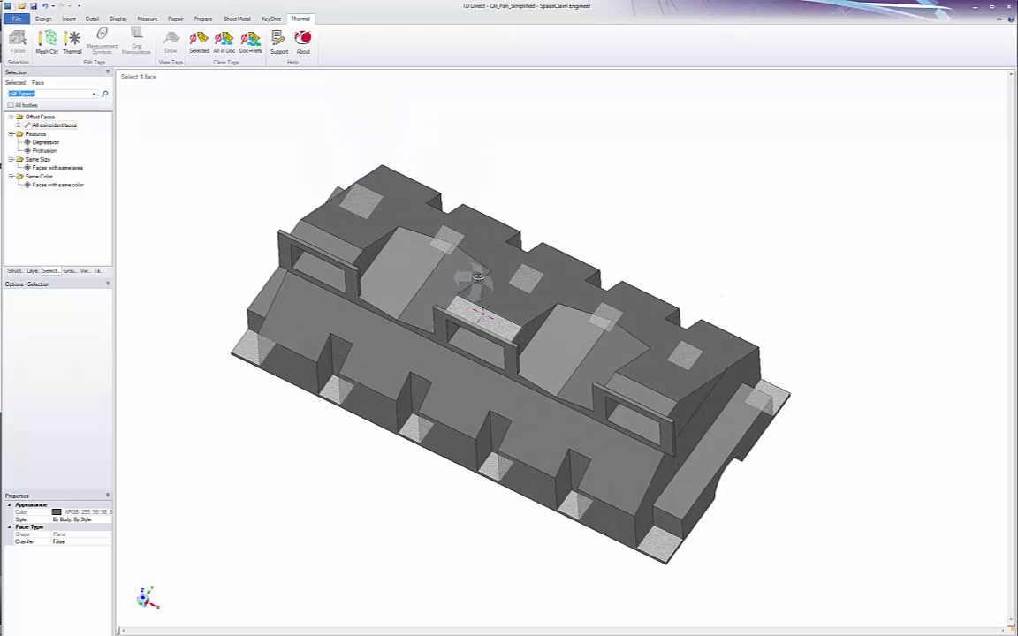
click(47, 18)
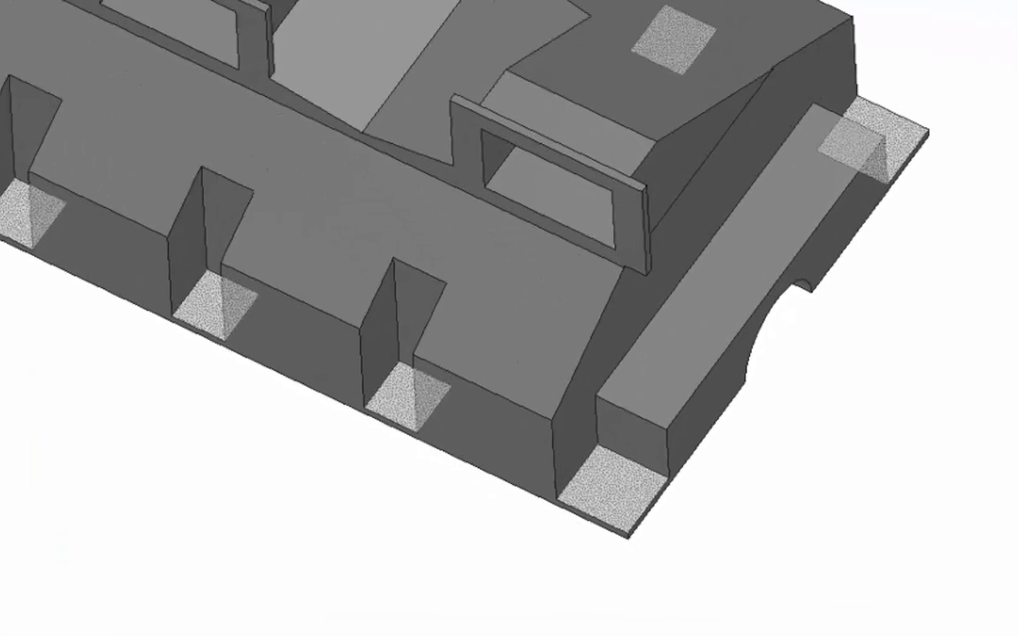
click(302, 41)
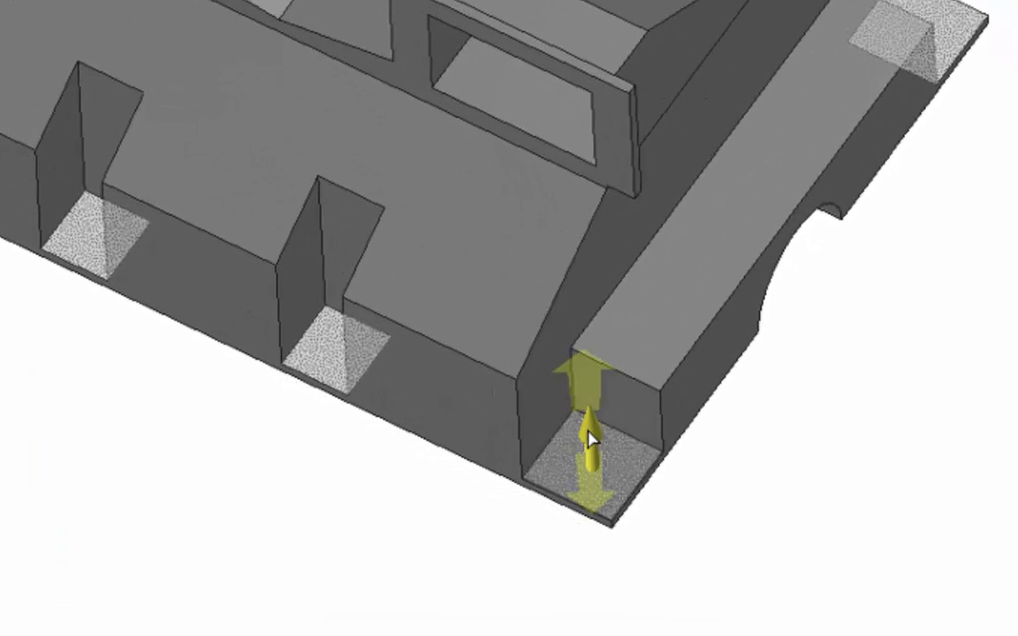
drag(585, 437, 592, 435)
text(.2)
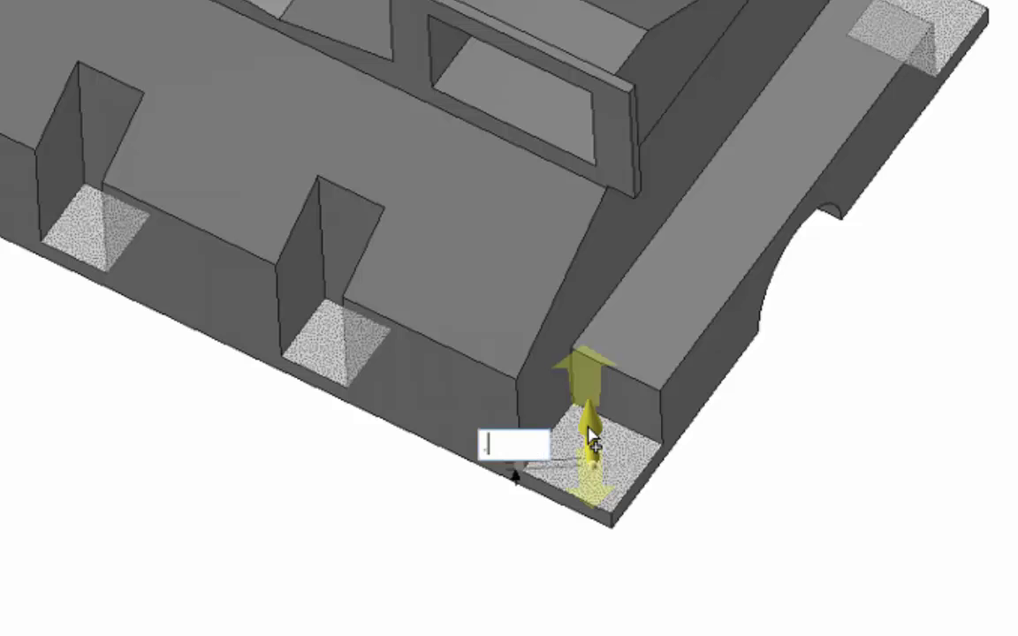
key(Return)
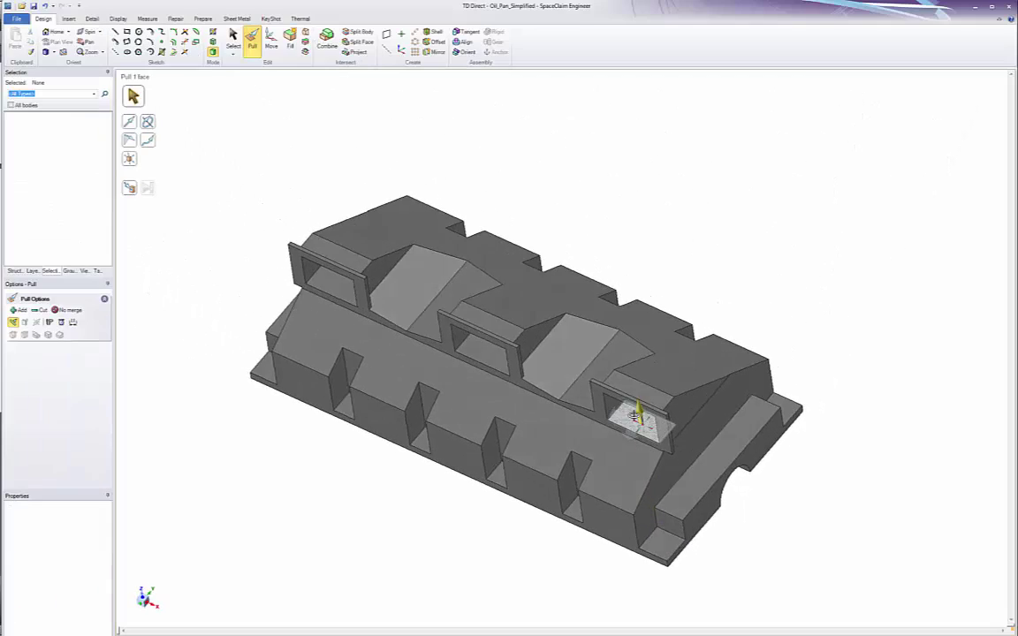
- Set the radius of both semicircular cutouts in the oil pan's end walls to 0.95 in with the Pull tool
middle_drag(634, 415, 487, 104)
click(697, 318)
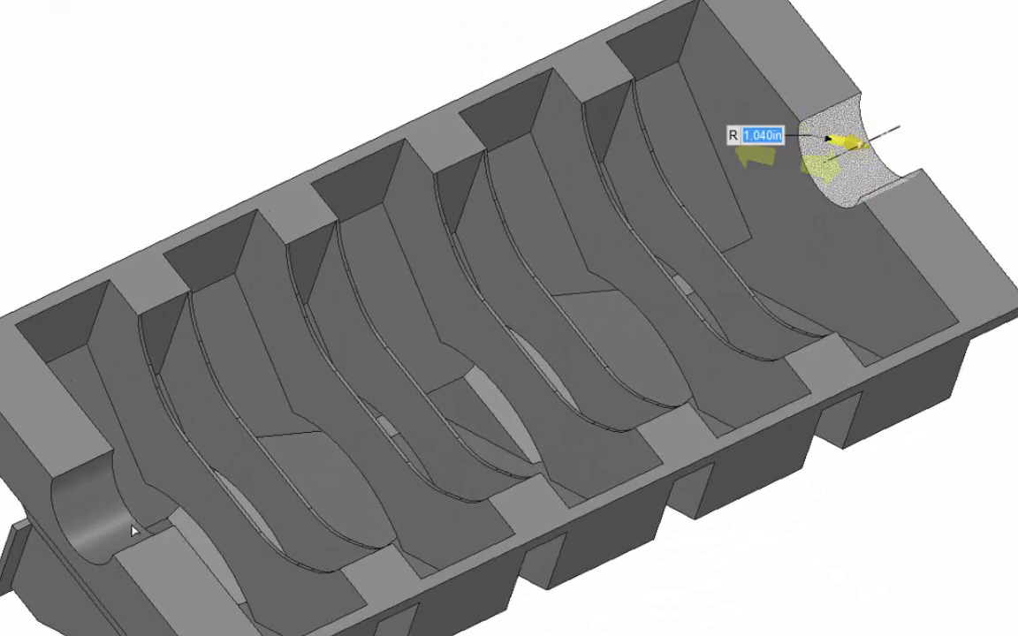
ctrl+click(85, 490)
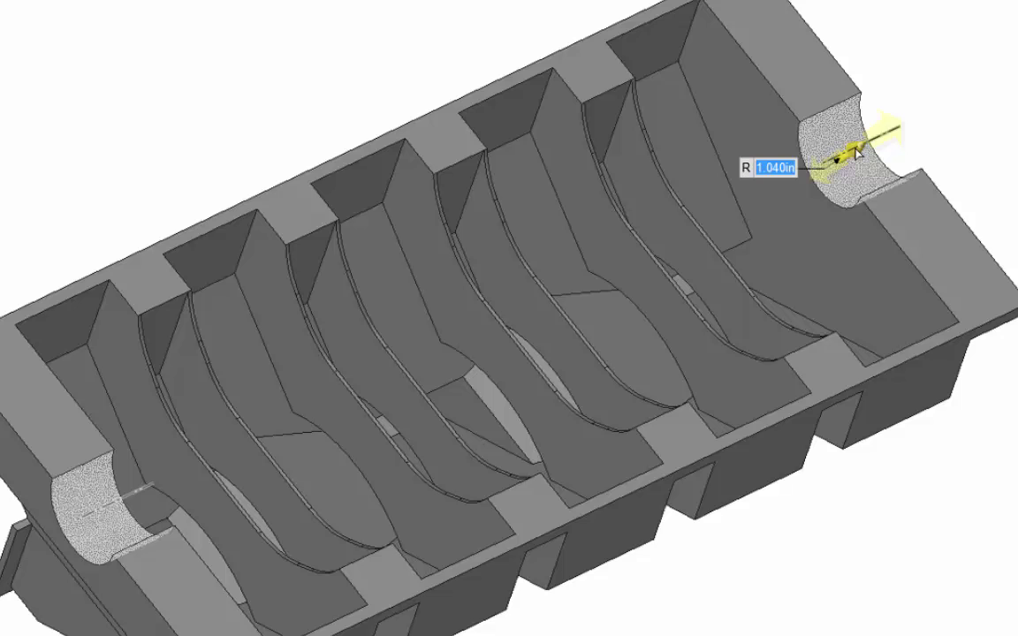
drag(857, 153, 858, 149)
text(.95)
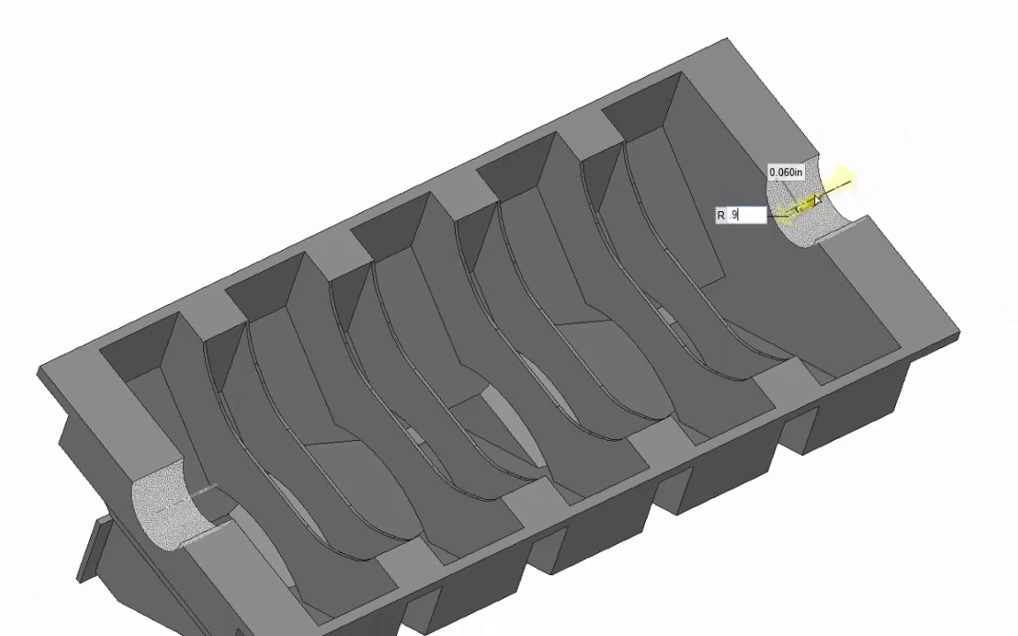
key(Return)
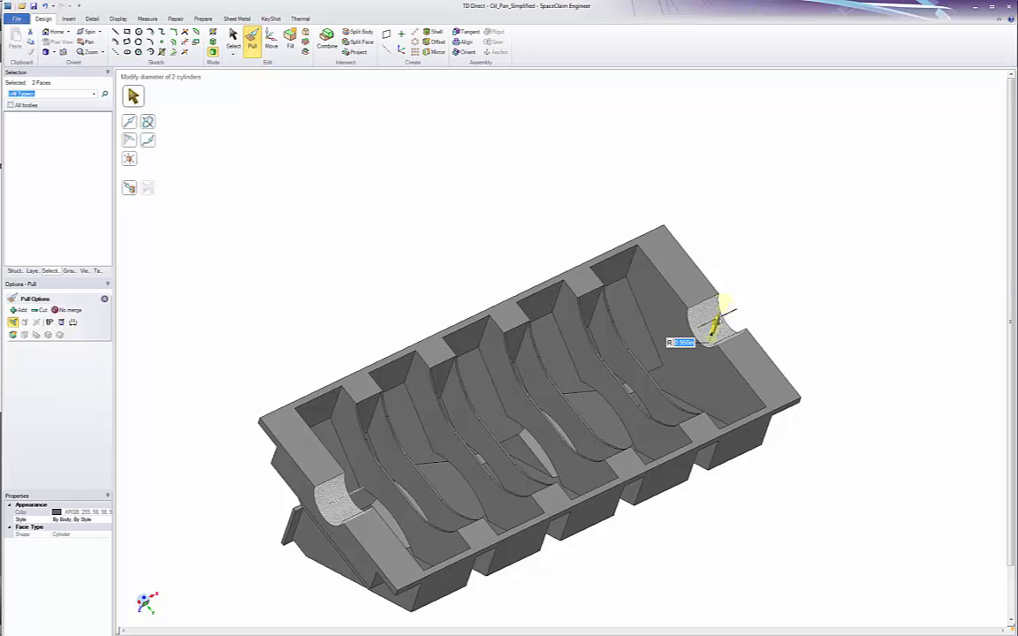
middle_drag(681, 211, 628, 271)
click(629, 209)
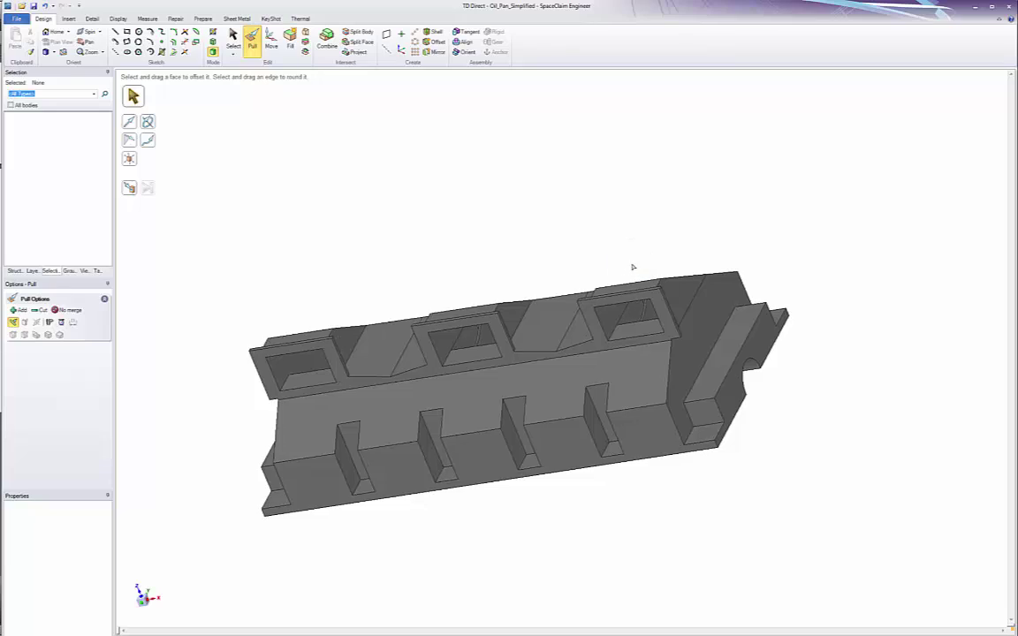